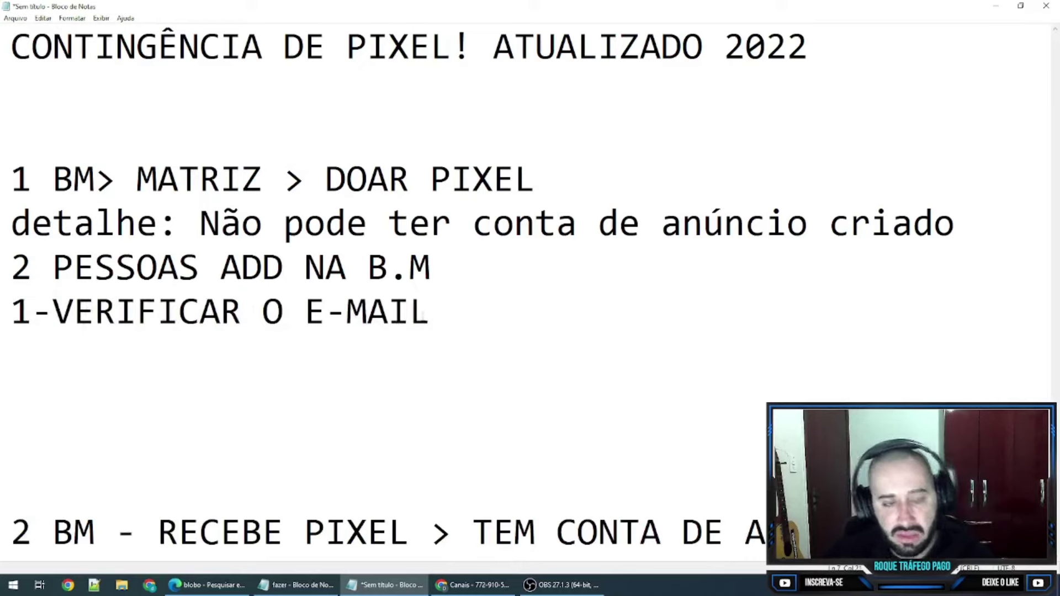
# - Add the line "2- ATIVAR AUTEN 2 FATORES" below "1-VERIFICAR O E-MAIL" in the notes
pyautogui.press('Return')
pyautogui.write('2- ATIVAR')
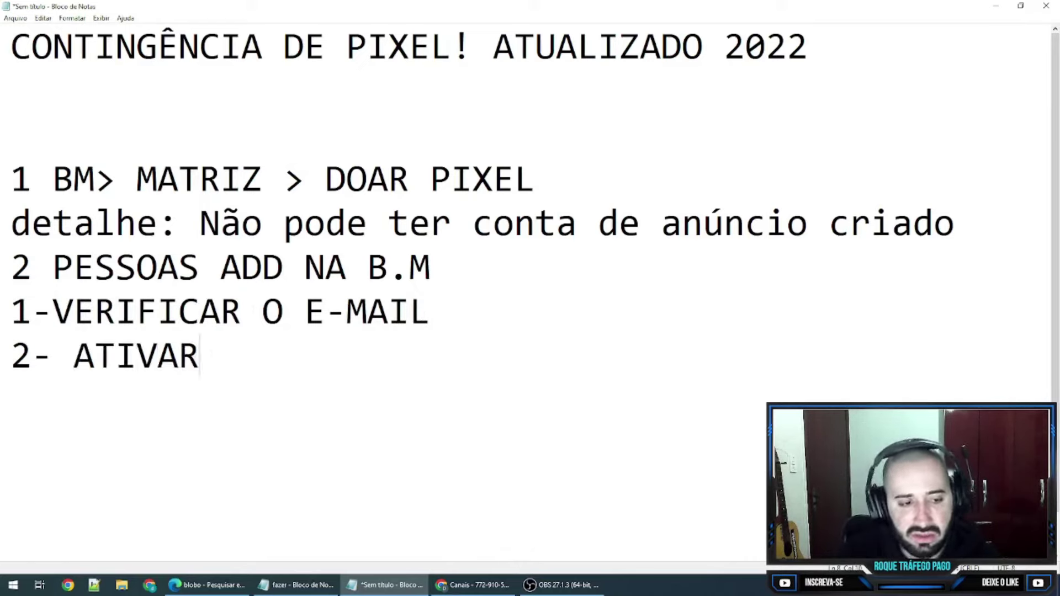
pyautogui.write(' AUT')
pyautogui.press('BackSpace')
pyautogui.write('UTEN 2 ')
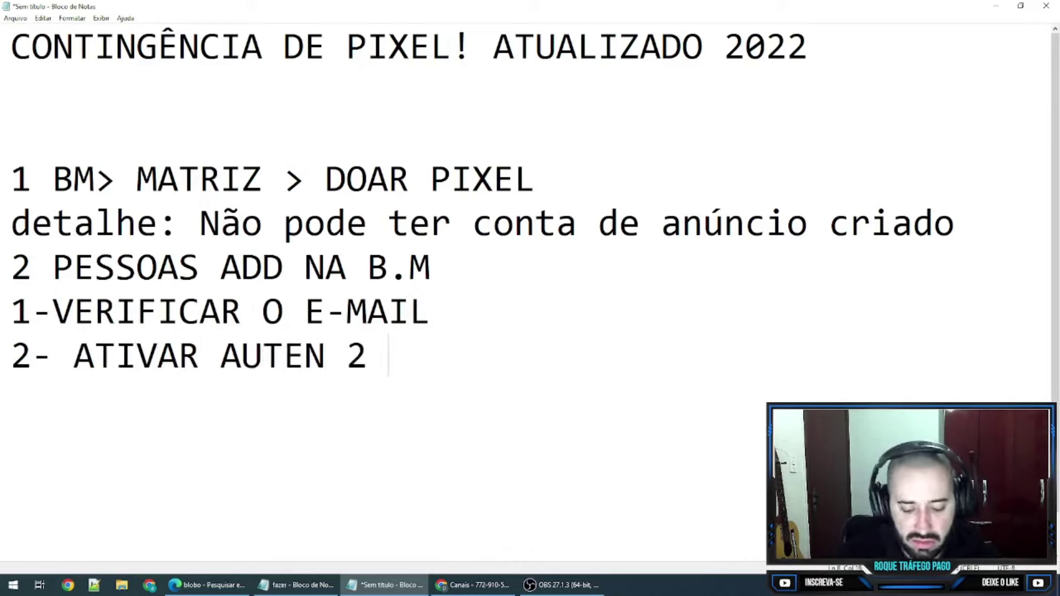
pyautogui.write('FATORES')
pyautogui.hotkey('shift', 'Home')
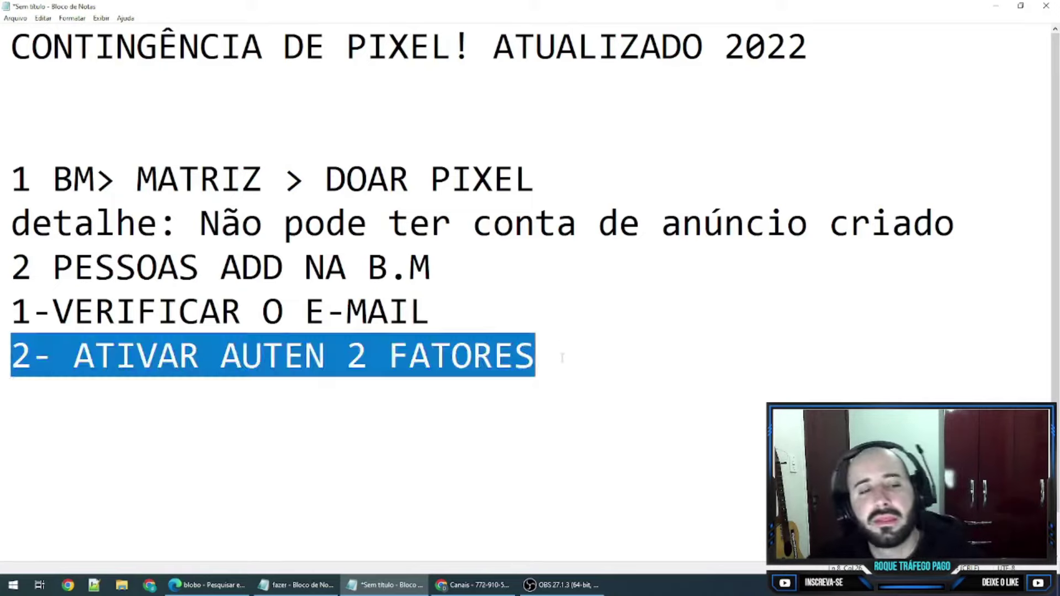
pyautogui.click(561, 357)
pyautogui.scroll(-1, 244, 276)
pyautogui.scroll(-1, 568, 308)
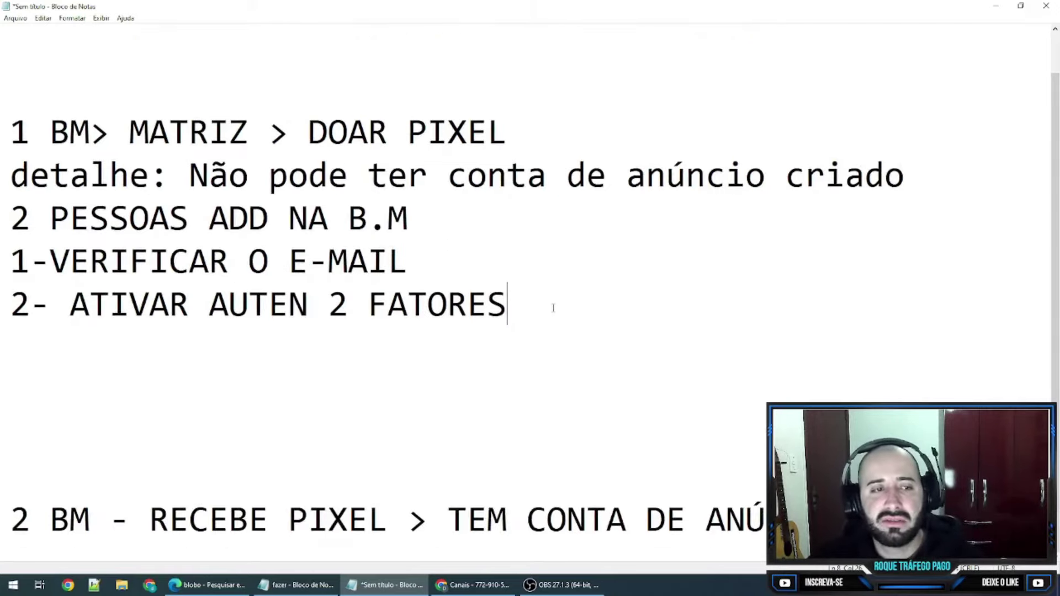
pyautogui.moveTo(567, 346); pyautogui.dragTo(10, 209)
pyautogui.moveTo(126, 167); pyautogui.dragTo(433, 167)
pyautogui.click(532, 138)
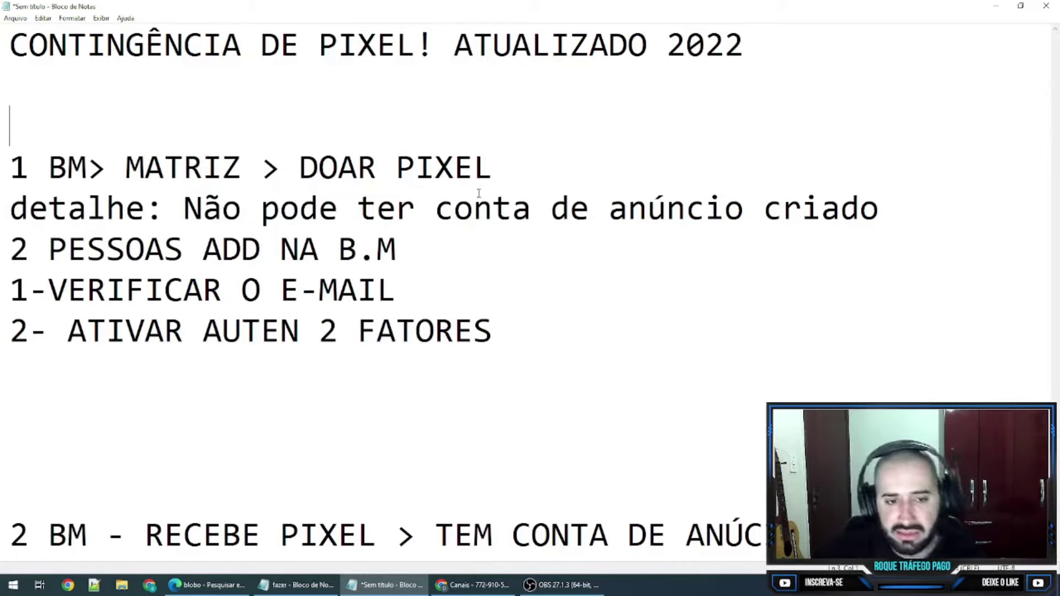
pyautogui.click(518, 189)
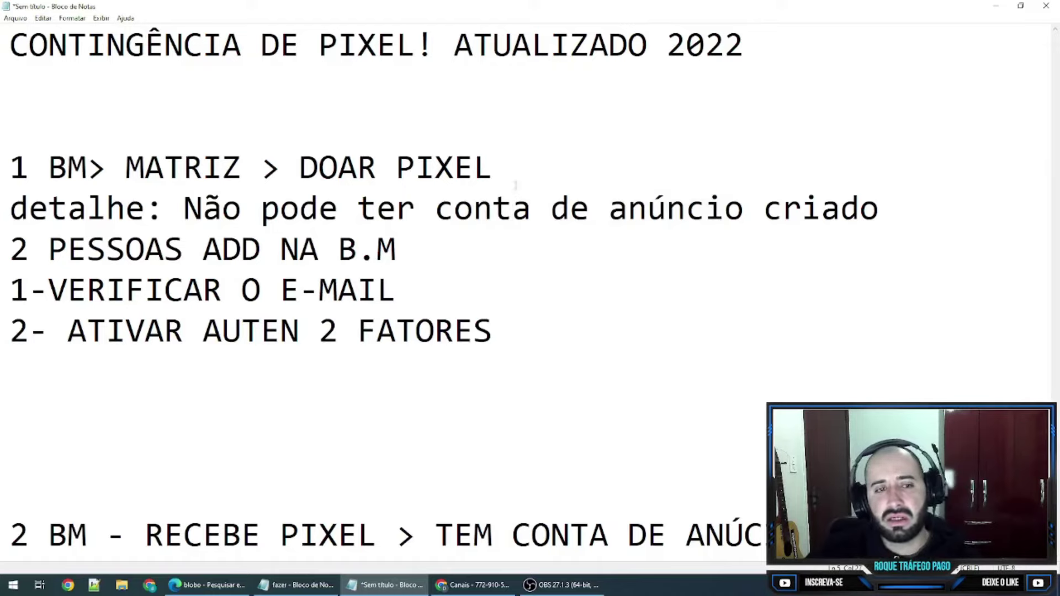
# - Switch to Microsoft Edge and open the Pixels page under Fontes de dados in the Ares Negocios Imobiliarios business settings
pyautogui.click(207, 585)
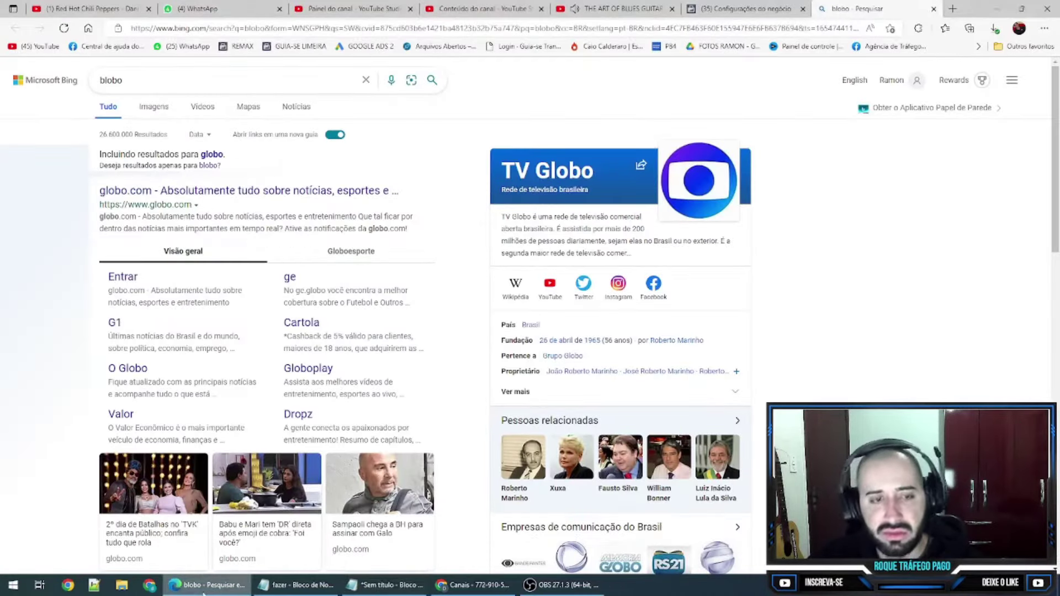
pyautogui.click(742, 9)
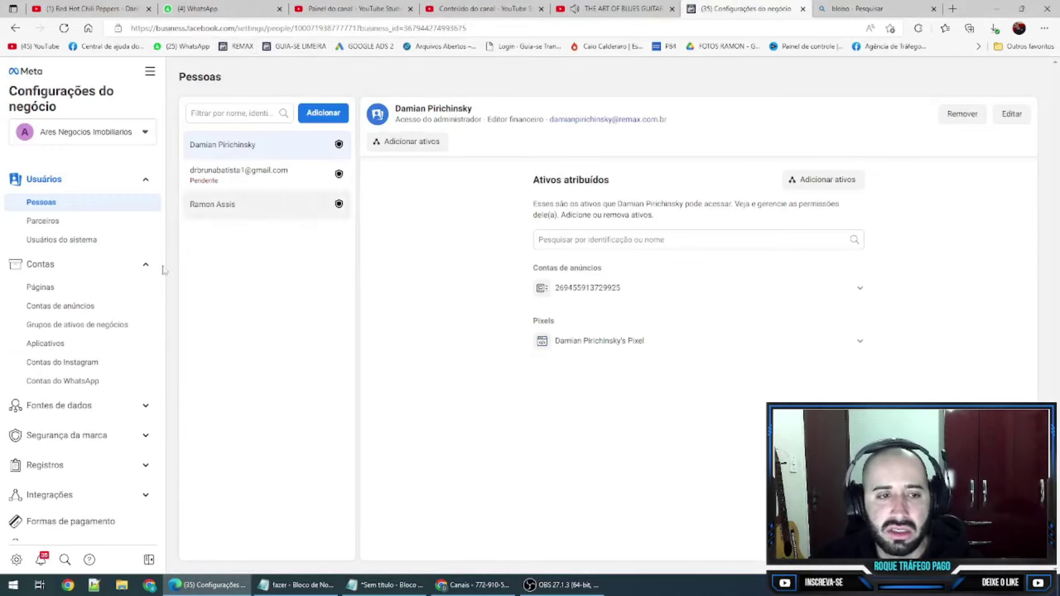
pyautogui.scroll(-2, 66, 422)
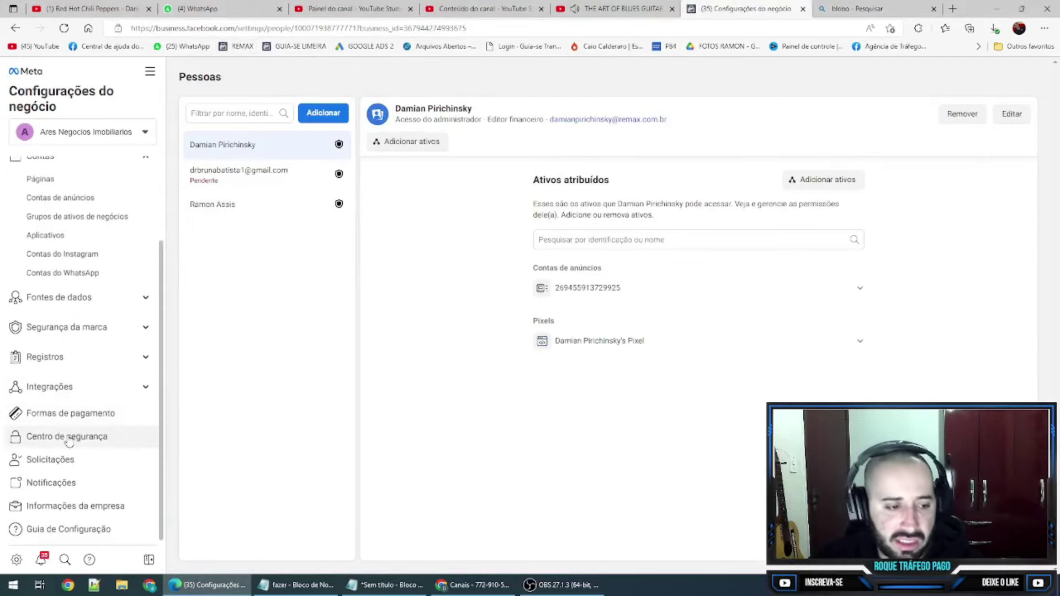
pyautogui.click(70, 330)
pyautogui.click(59, 297)
pyautogui.click(49, 338)
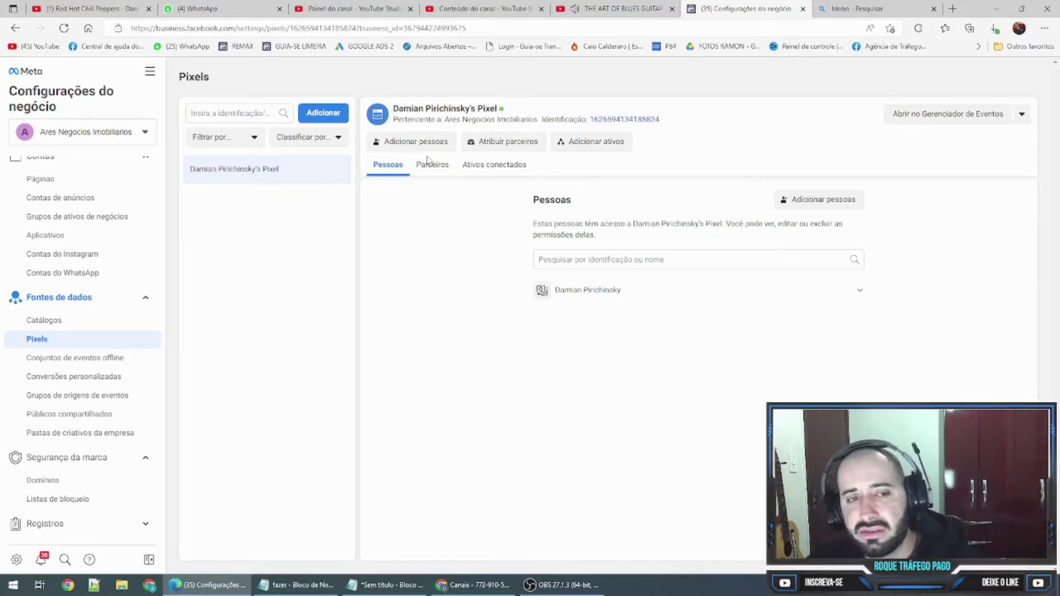
pyautogui.rightClick(467, 244)
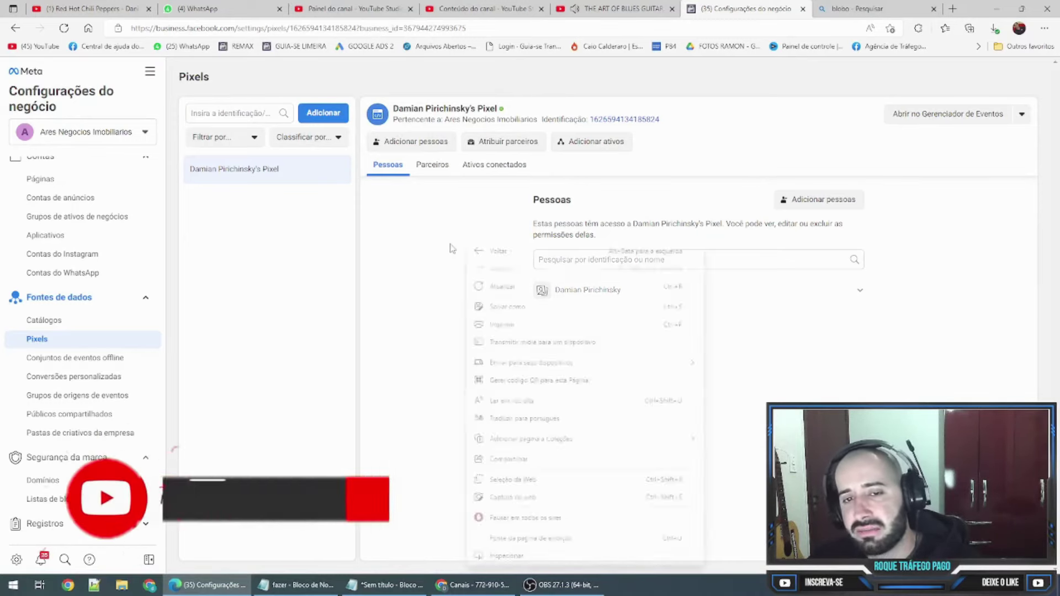
pyautogui.rightClick(489, 233)
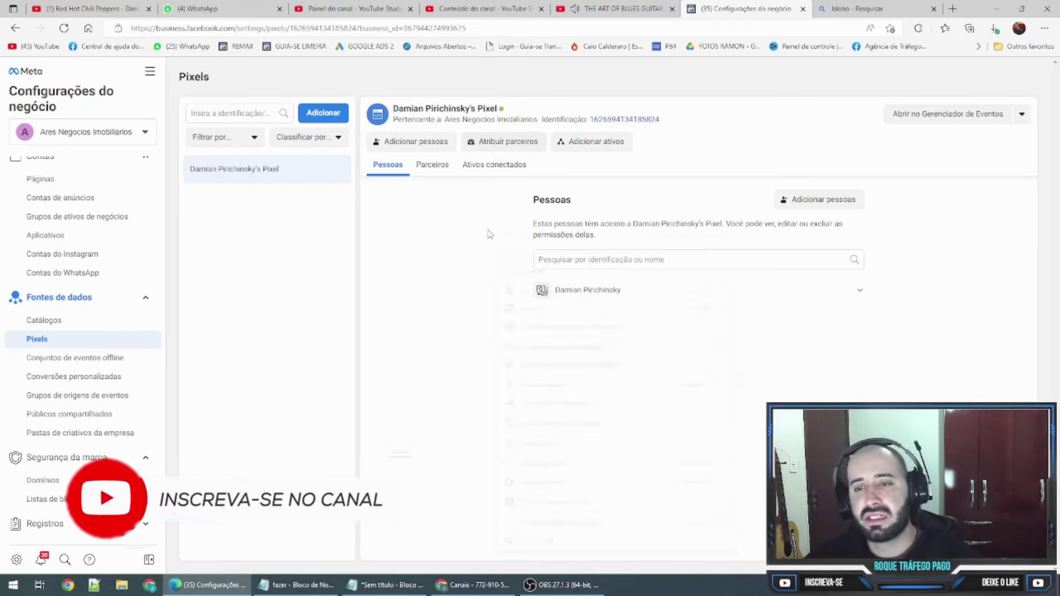
pyautogui.click(480, 248)
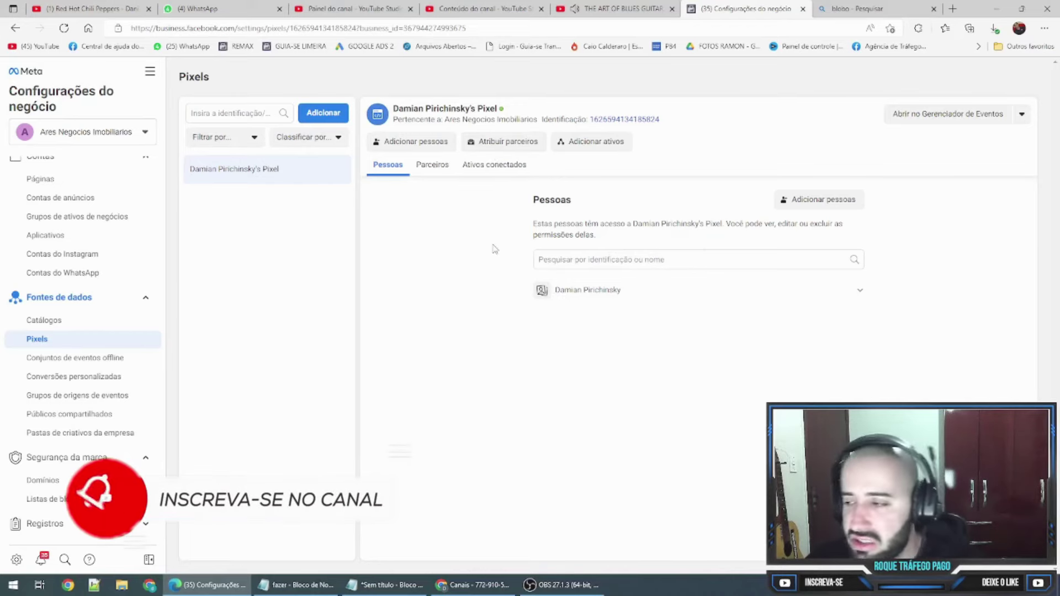
# - Switch to Notepad, review the notes on the BM donating the pixel and the BM receiving it, and return to the browser
pyautogui.click(384, 584)
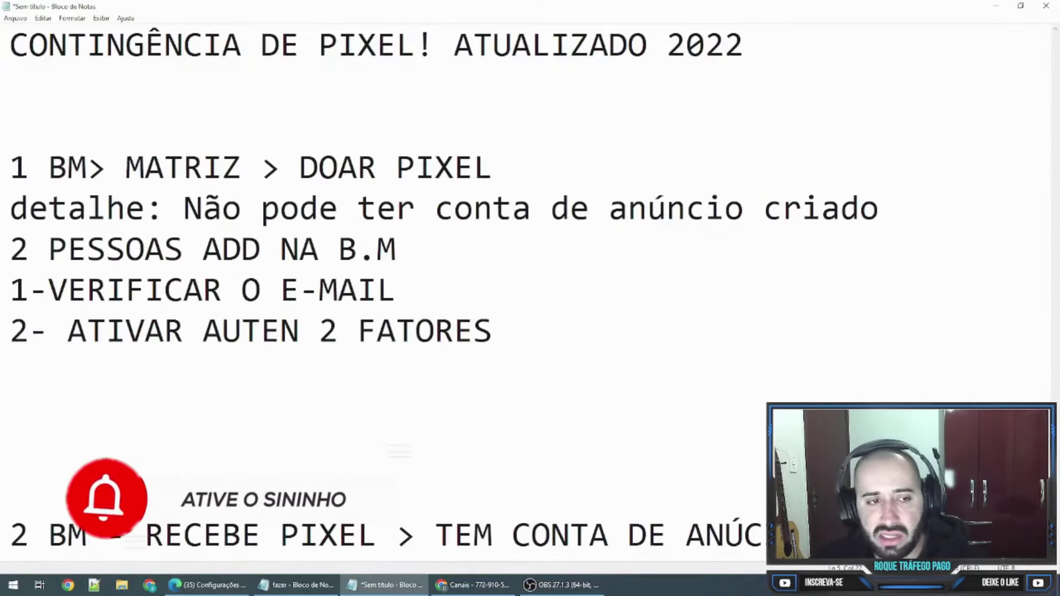
pyautogui.moveTo(126, 168); pyautogui.dragTo(429, 175)
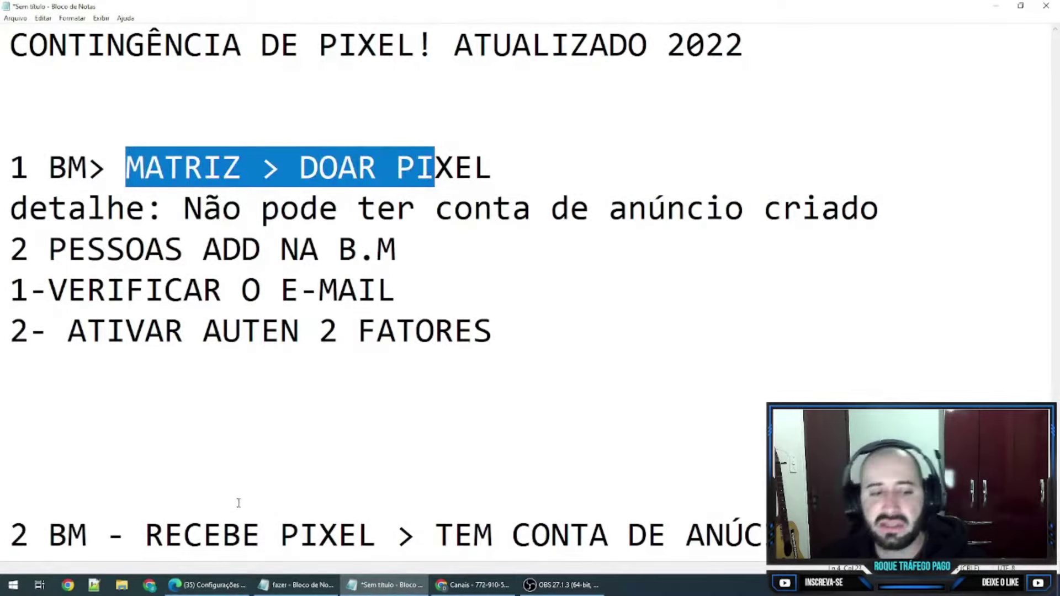
pyautogui.moveTo(145, 535); pyautogui.dragTo(319, 534)
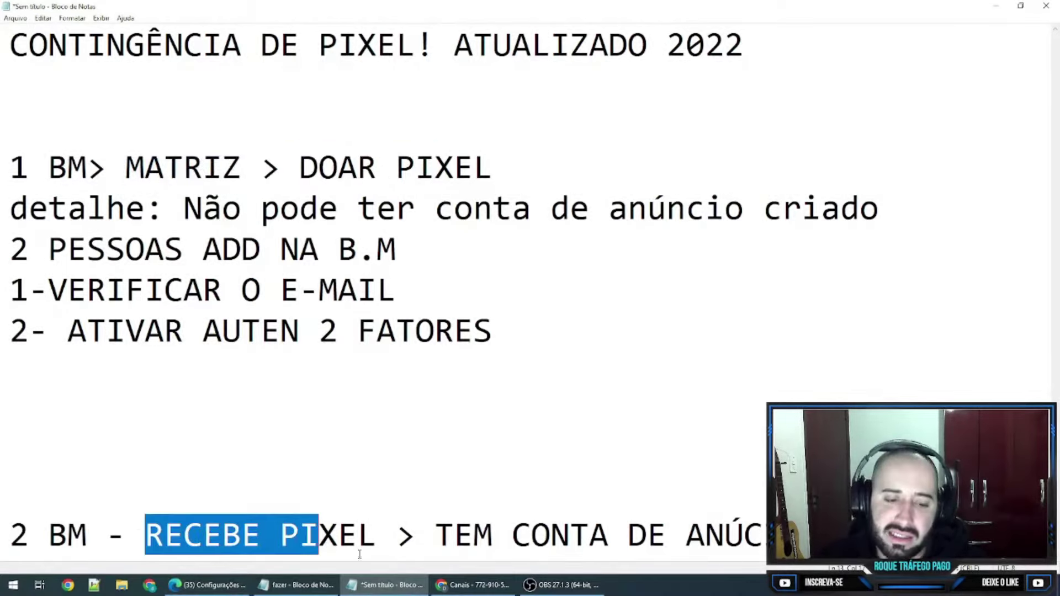
pyautogui.click(998, 5)
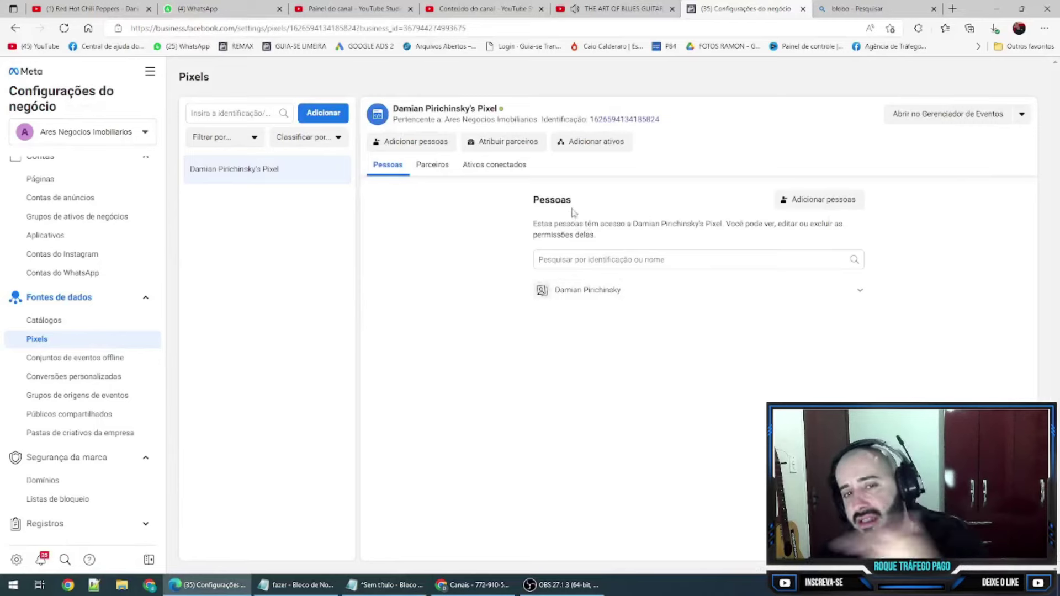
# - Open Informações da empresa and examine the contact email and the Autenticação de dois farores setting
pyautogui.scroll(2, 135, 270)
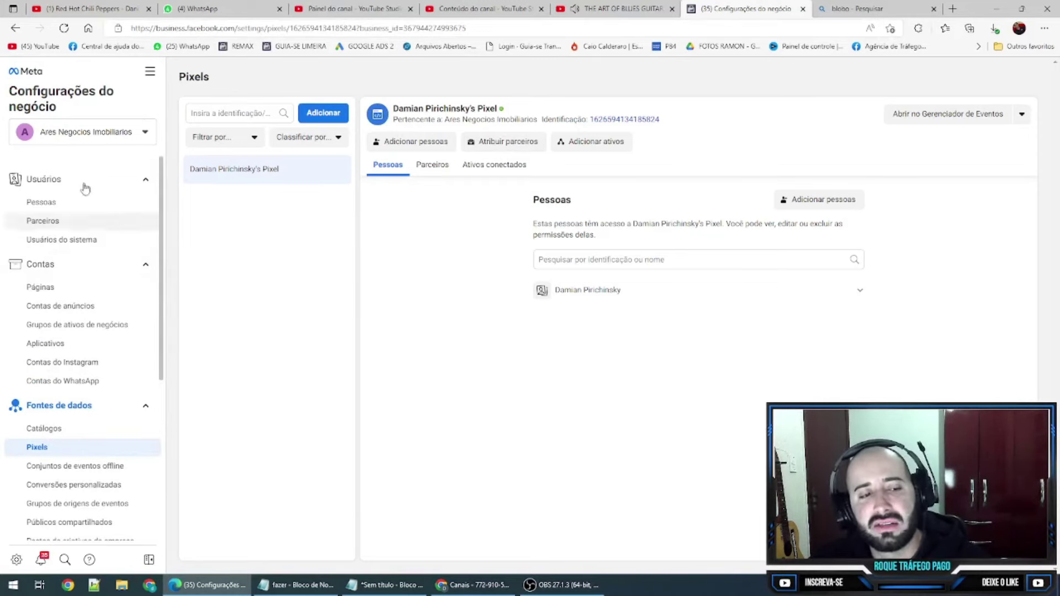
pyautogui.scroll(-5, 151, 440)
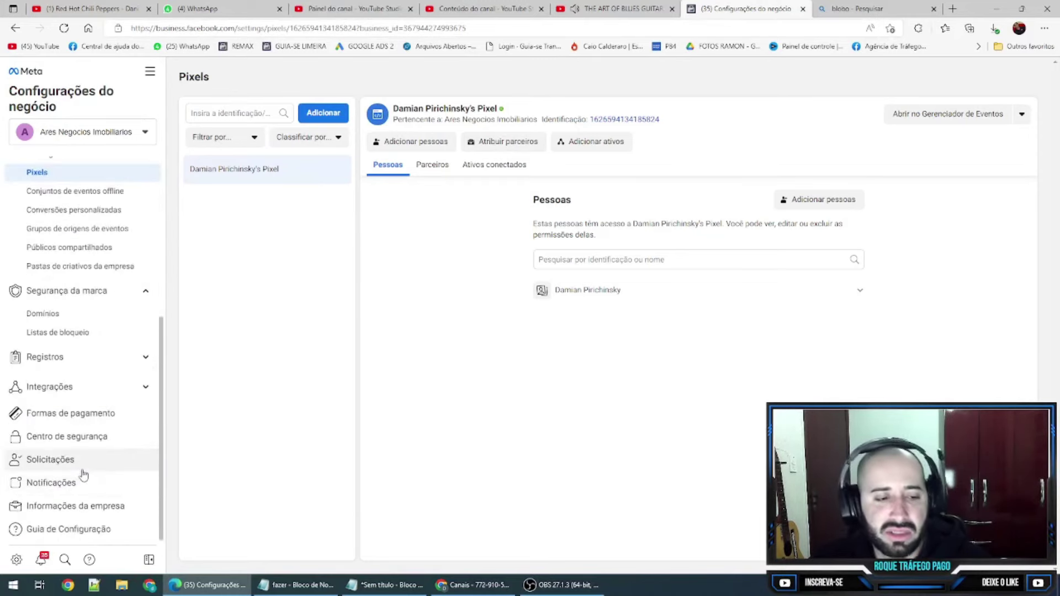
pyautogui.click(74, 505)
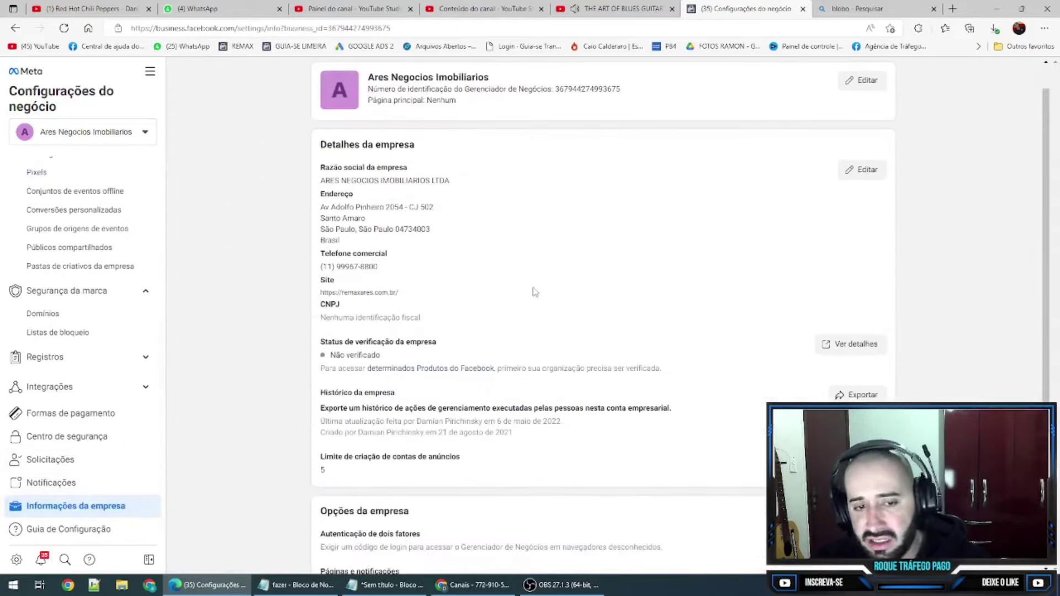
pyautogui.scroll(-3, 808, 378)
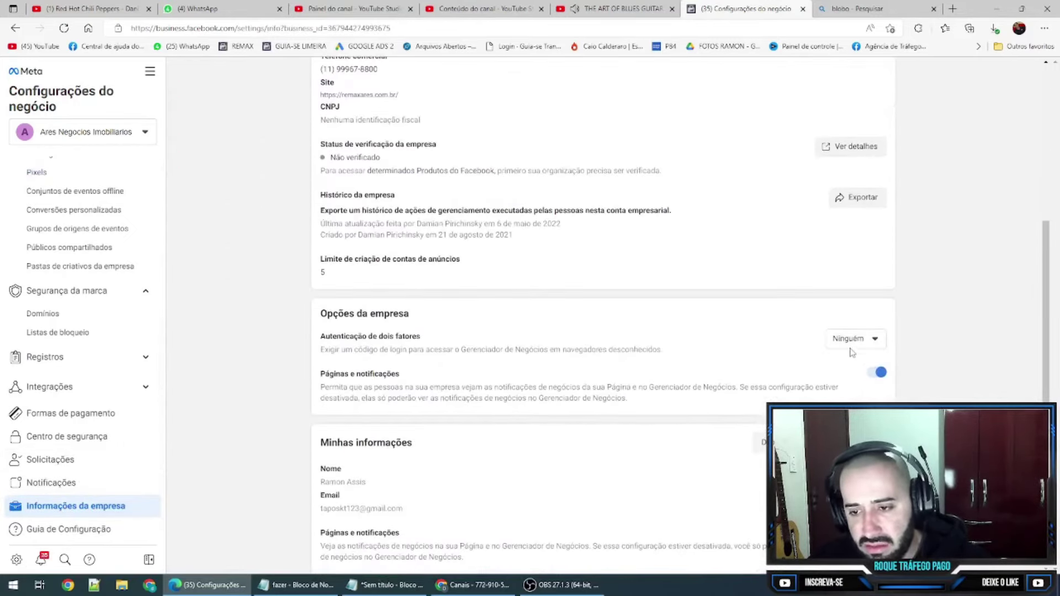
pyautogui.moveTo(329, 508); pyautogui.dragTo(412, 509)
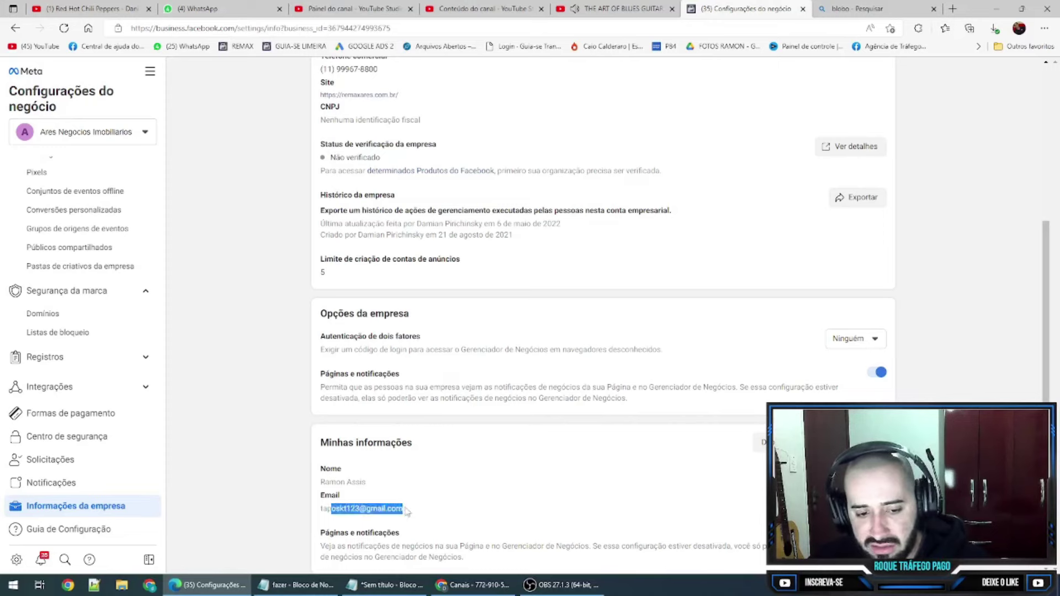
pyautogui.click(444, 511)
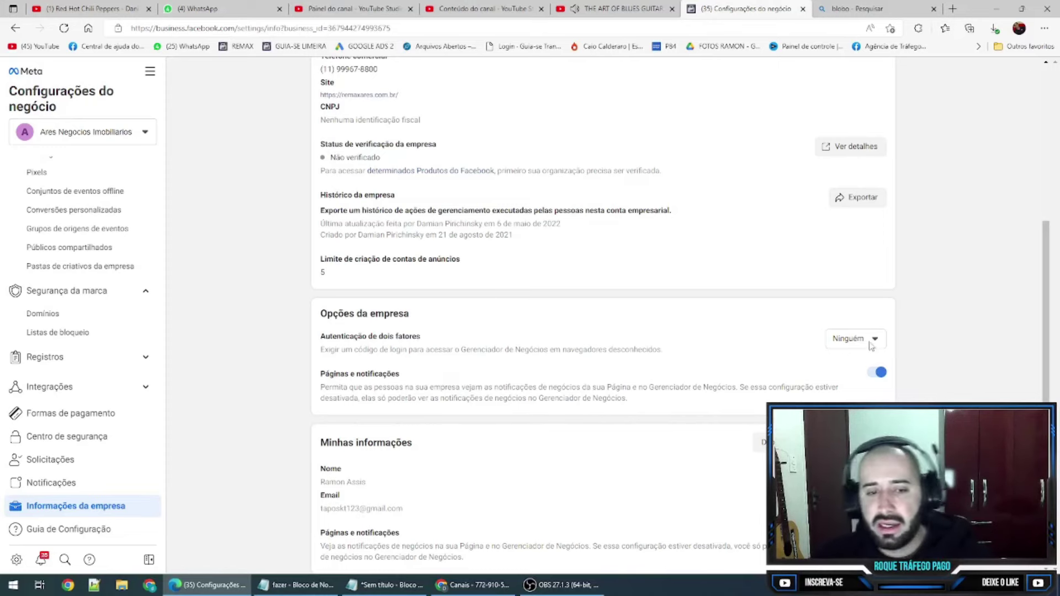
pyautogui.moveTo(348, 338); pyautogui.dragTo(325, 336)
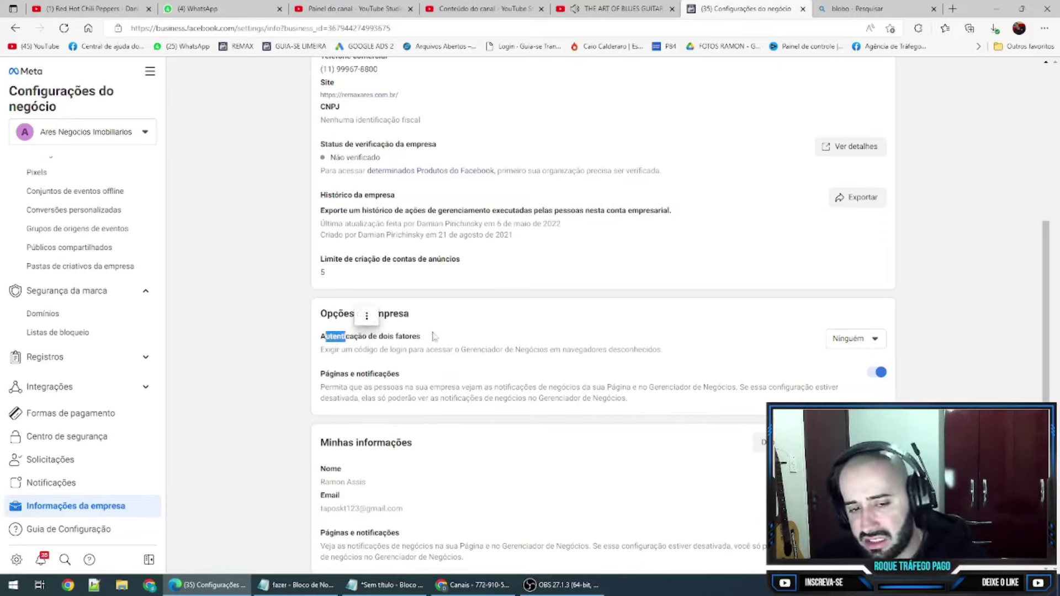
pyautogui.click(357, 320)
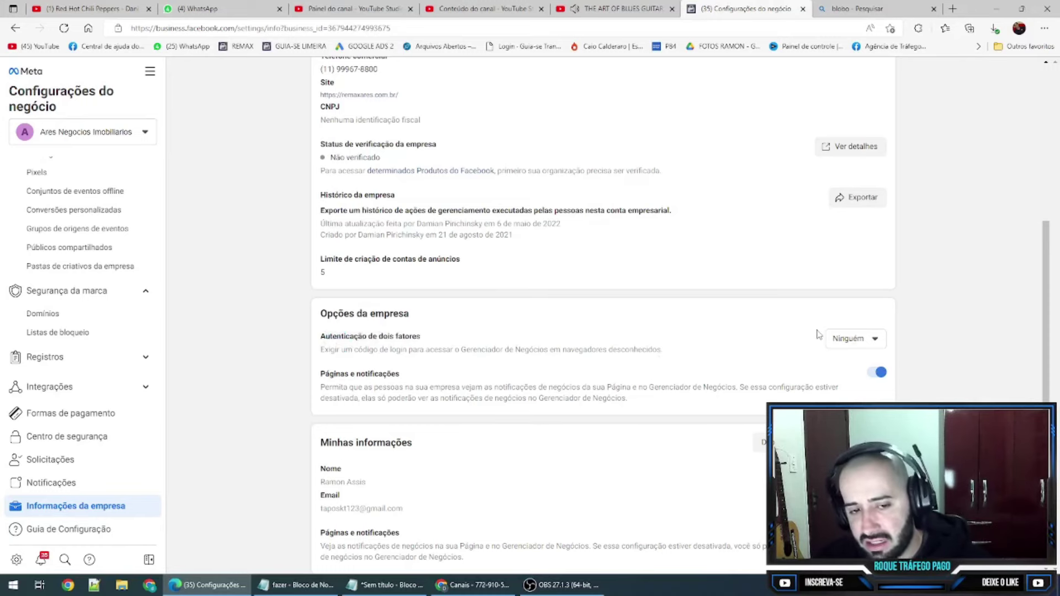
pyautogui.rightClick(672, 315)
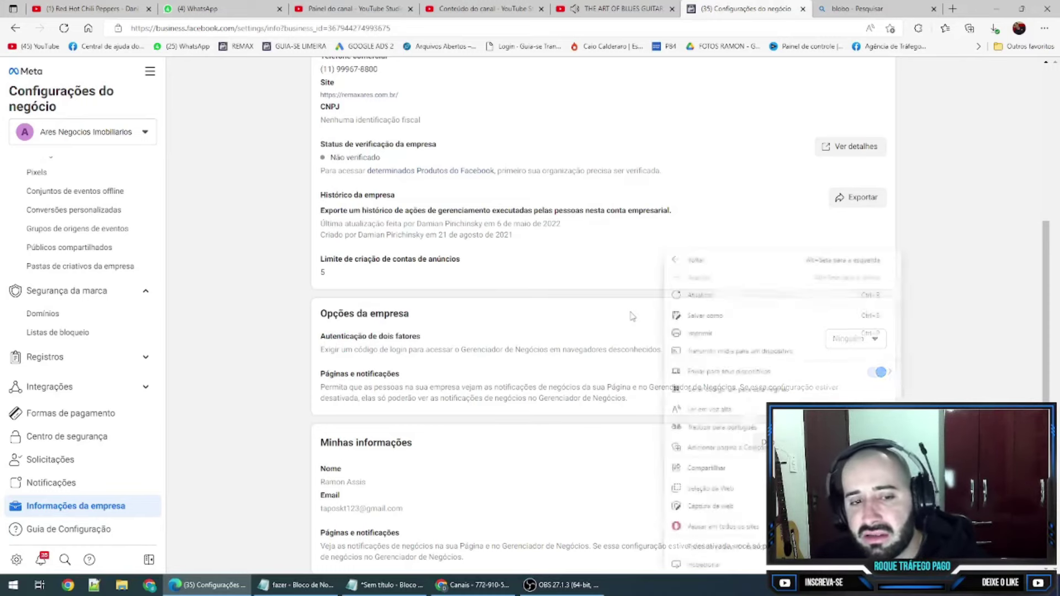
pyautogui.click(632, 315)
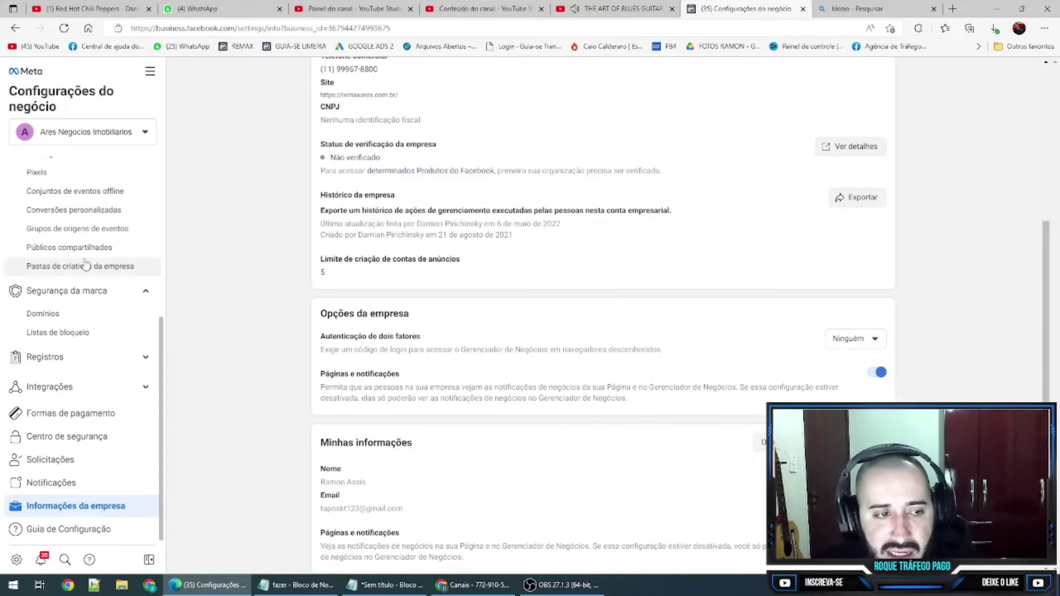
# - Return to Pixels and begin assigning a partner to the Ares Negocios Imobiliarios pixel, activating the partner business identification field
pyautogui.scroll(4, 87, 260)
pyautogui.click(70, 404)
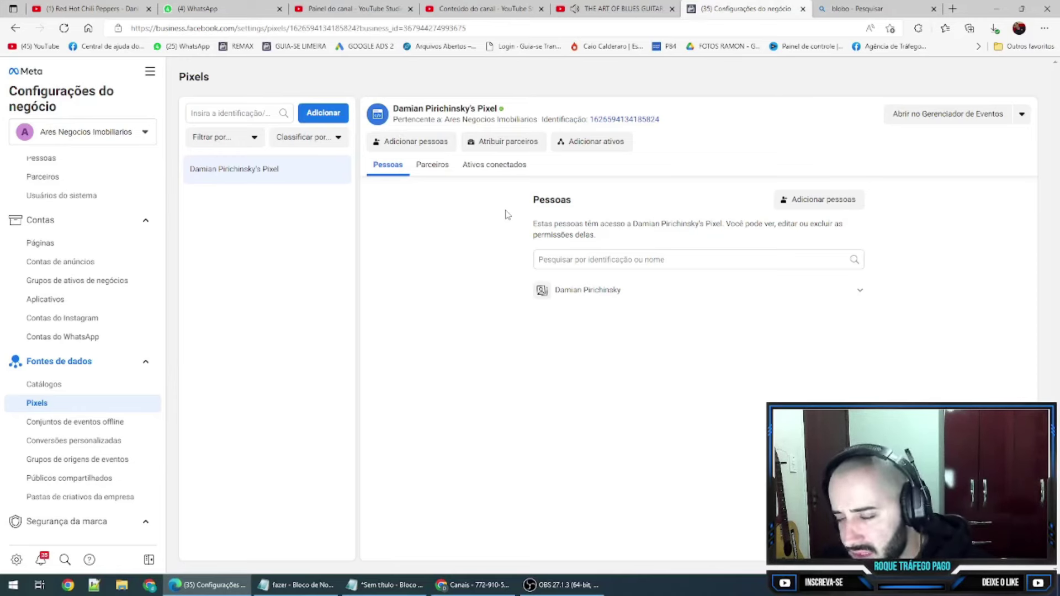
pyautogui.tripleClick(475, 221)
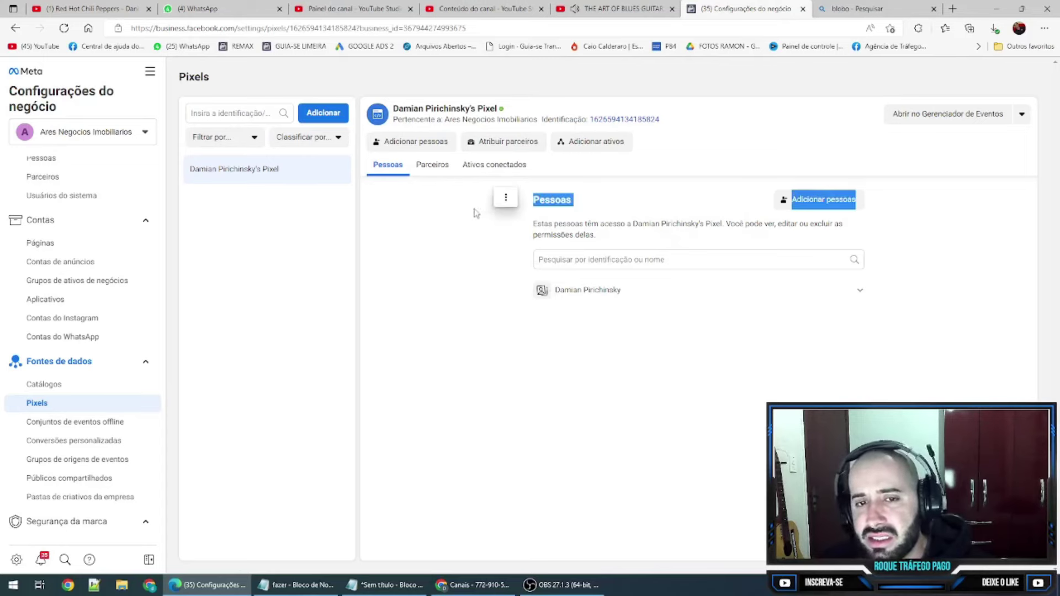
pyautogui.click(481, 201)
pyautogui.click(517, 144)
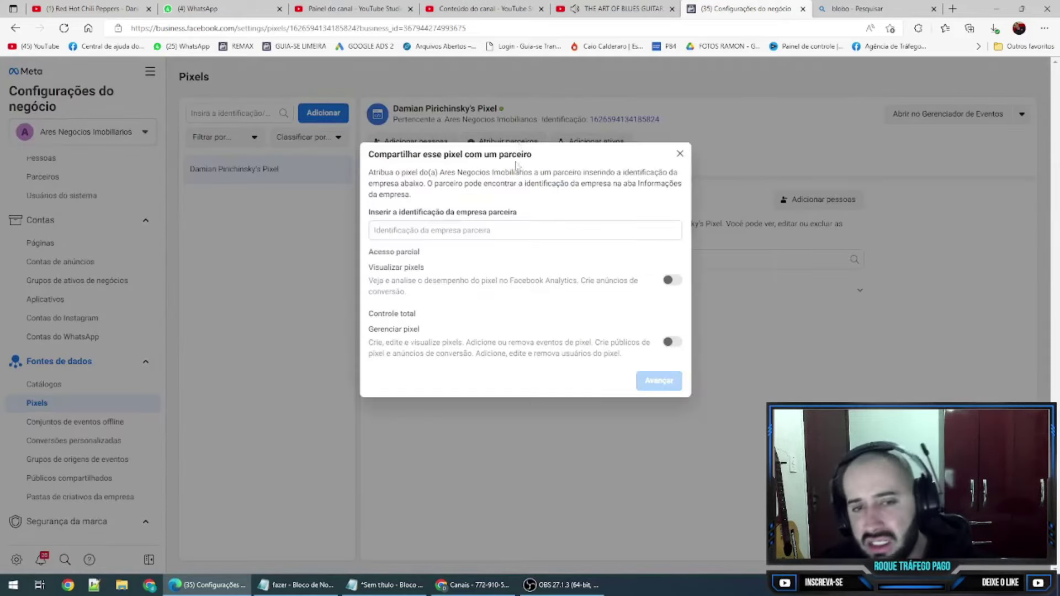
pyautogui.click(468, 231)
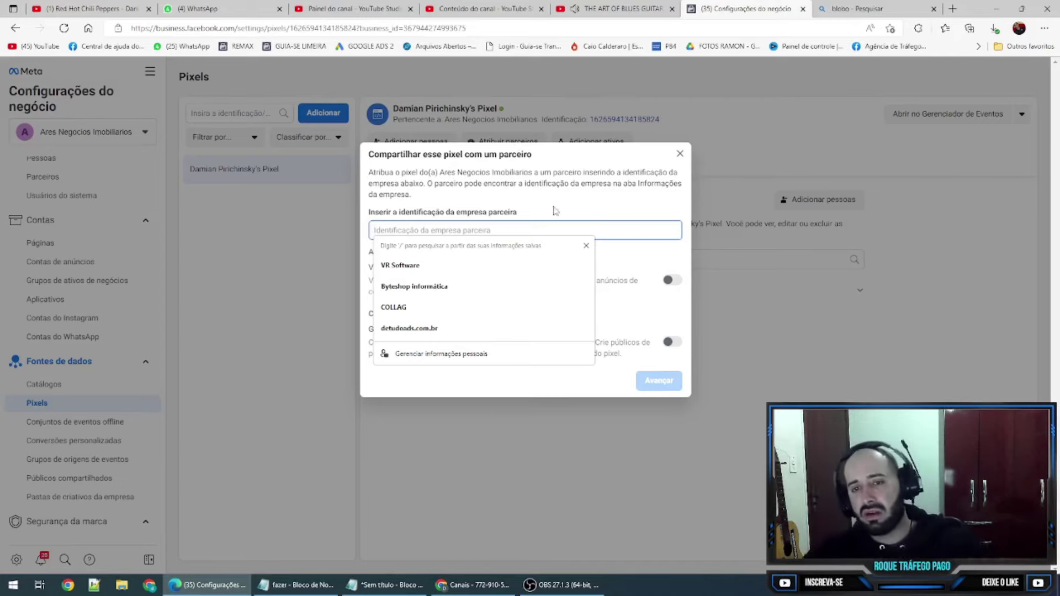
# - Load the Conta Leads Trafego business settings in the browser tab holding the Bing search, checking the OBS recording meanwhile
pyautogui.click(871, 7)
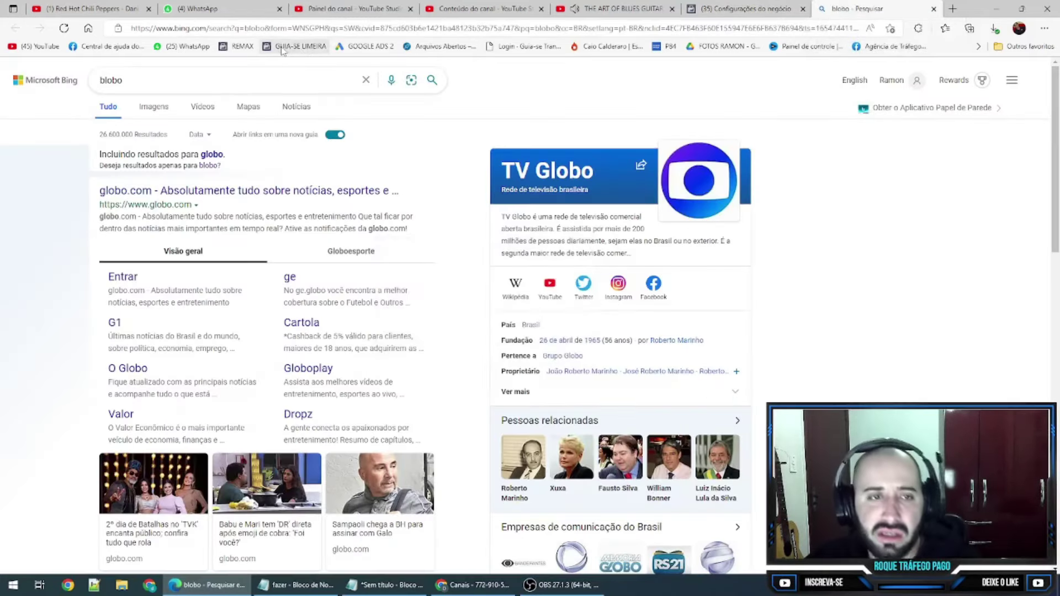
pyautogui.click(298, 46)
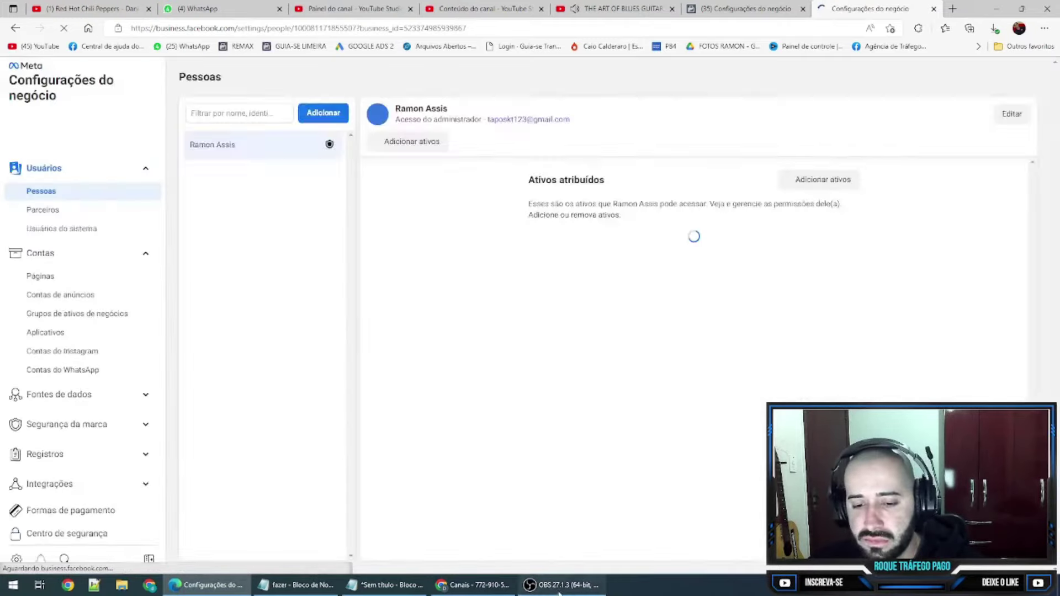
pyautogui.click(559, 586)
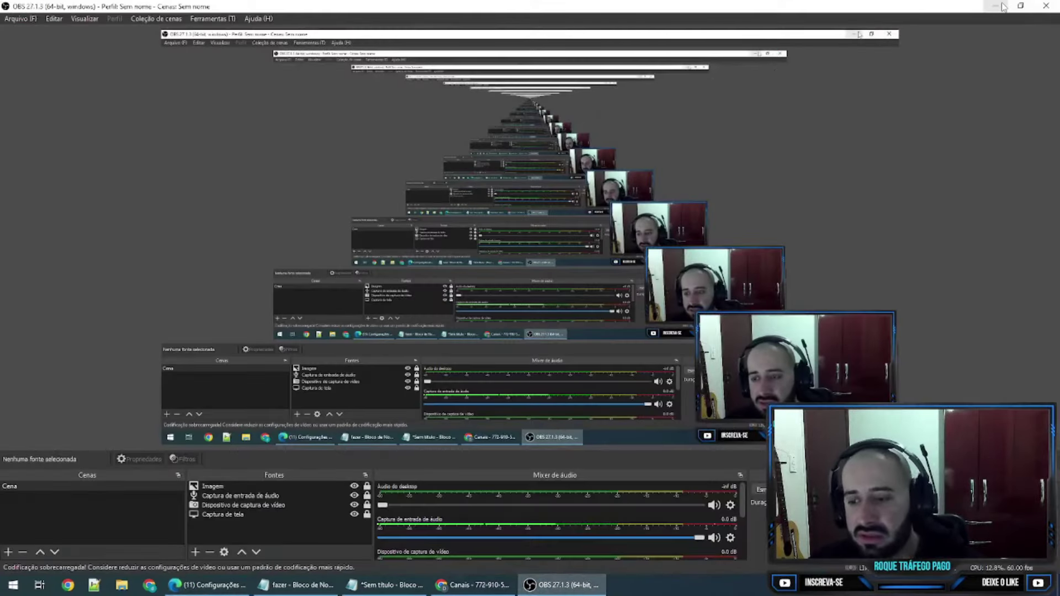
pyautogui.click(559, 586)
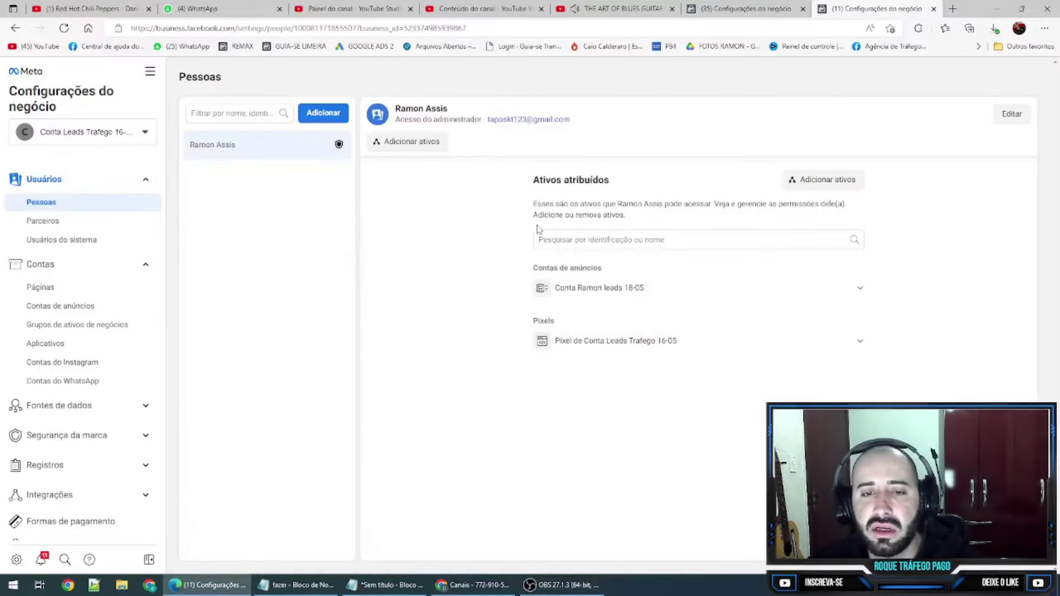
# - Open Pixels under Fontes de dados for Conta Leads Trafego and read the explanation attached to the Atribuir parceiros option
pyautogui.click(47, 418)
pyautogui.click(42, 446)
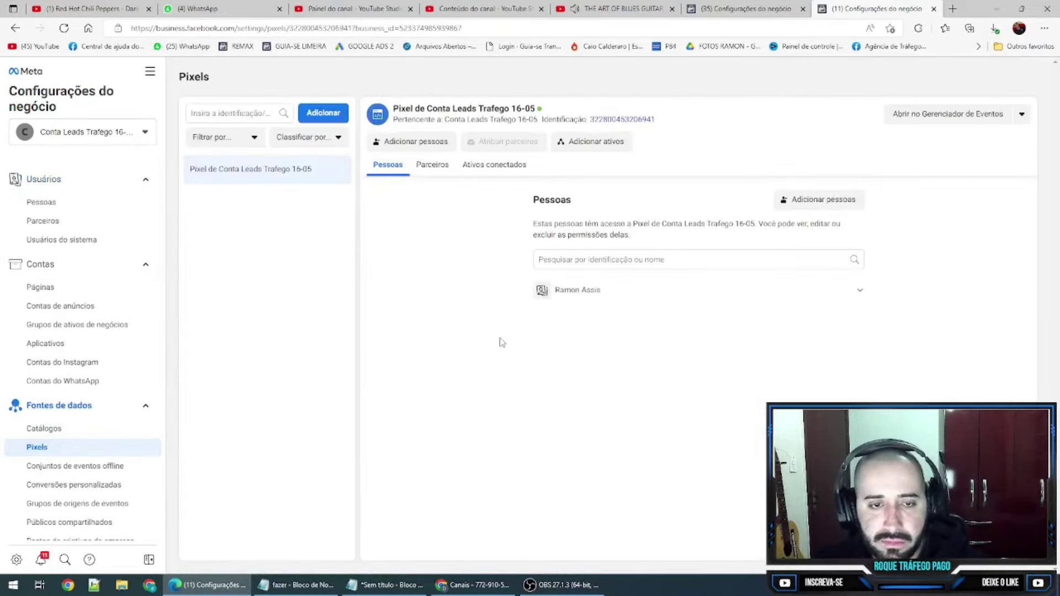
pyautogui.moveTo(496, 150)
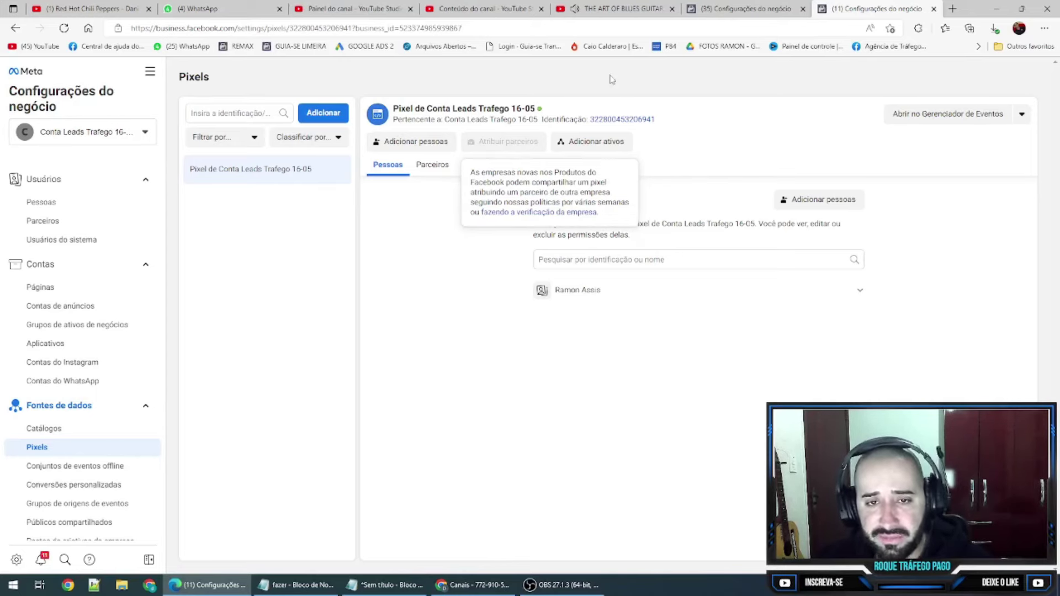
# - Copy the business ID at the end of the Conta Leads Trafego page address
pyautogui.click(491, 28)
pyautogui.click(491, 29)
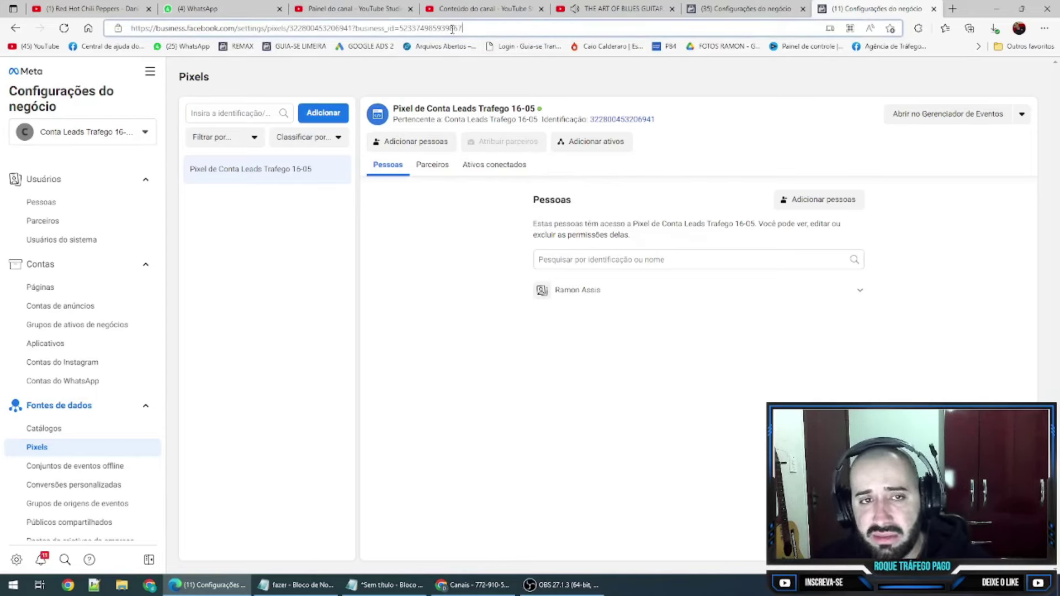
pyautogui.moveTo(463, 28); pyautogui.dragTo(398, 28)
pyautogui.hotkey('ctrl', 'c')
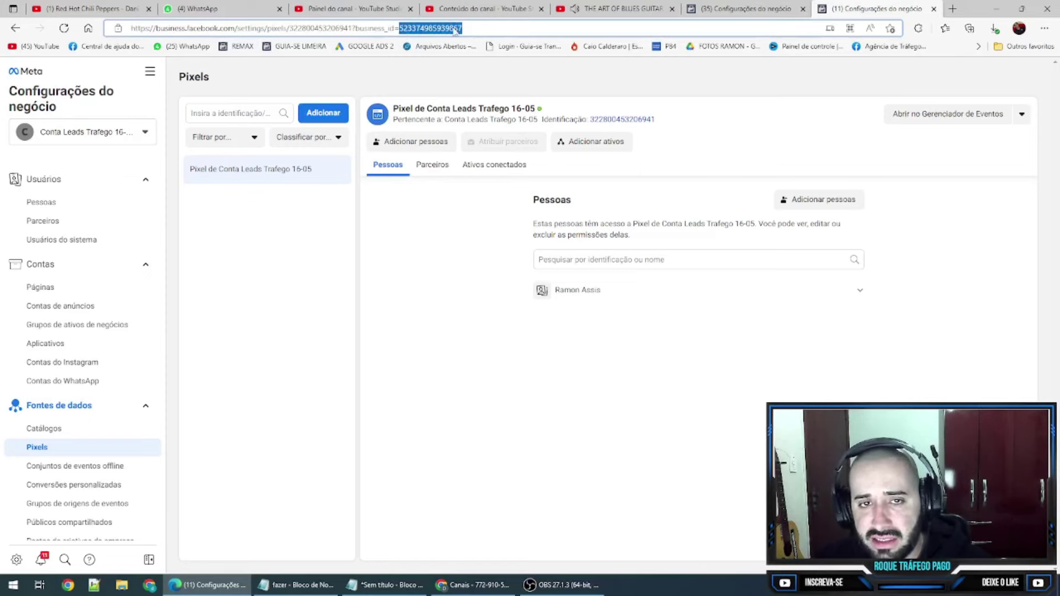
# - Enter the copied business ID as partner in the Ares Negocios Imobiliarios pixel sharing dialog, enable Gerenciar pixel, and proceed
pyautogui.click(706, 10)
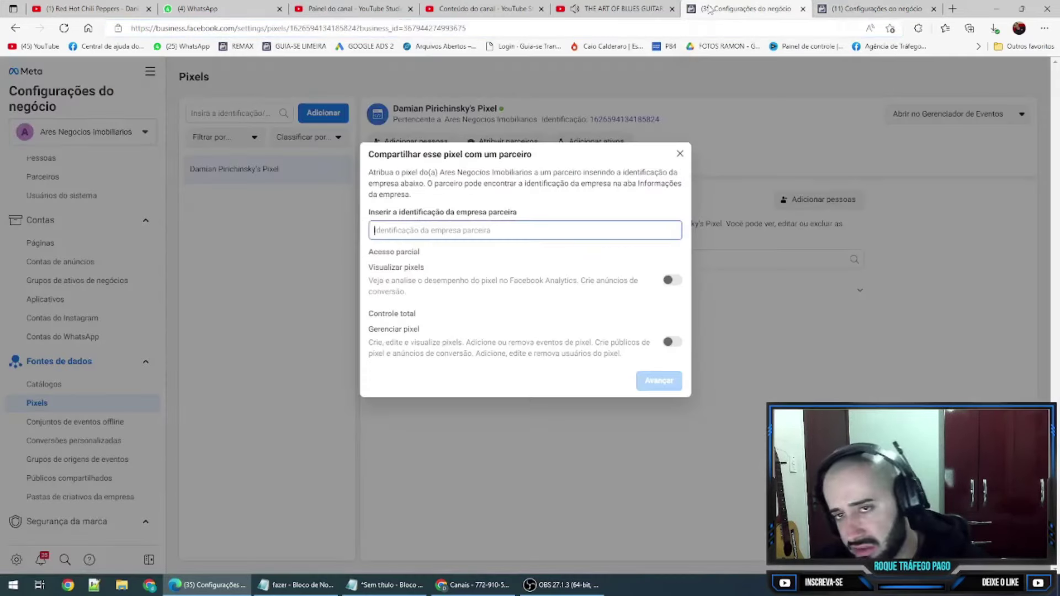
pyautogui.hotkey('ctrl', 'v')
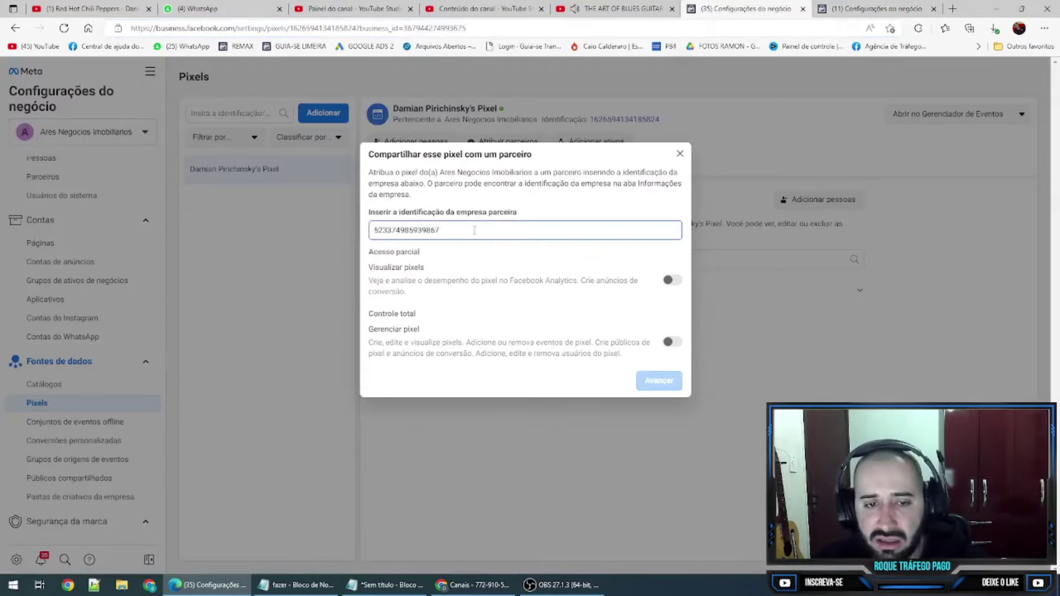
pyautogui.click(672, 280)
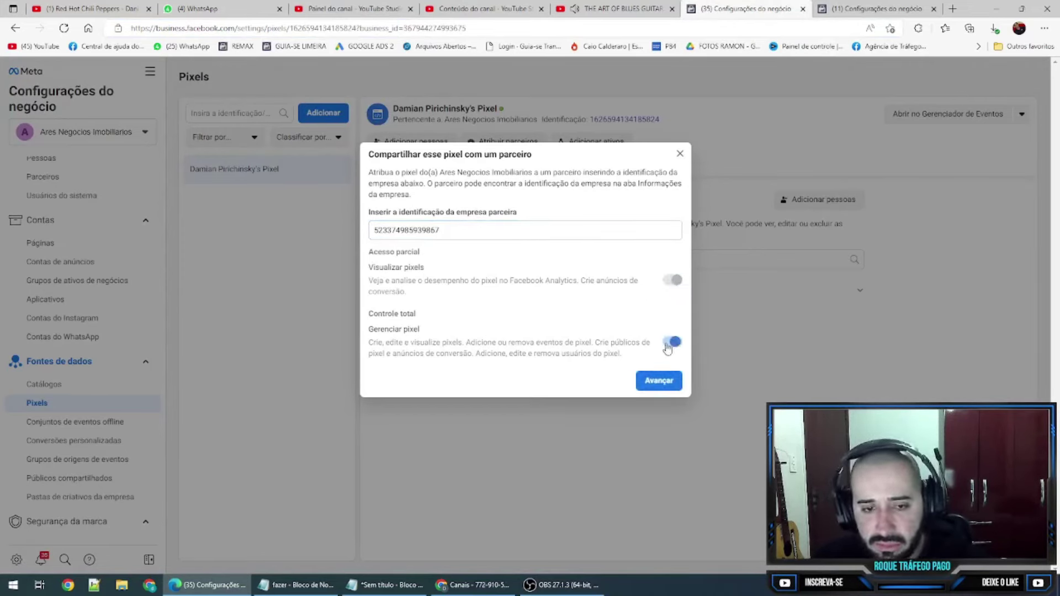
pyautogui.click(658, 380)
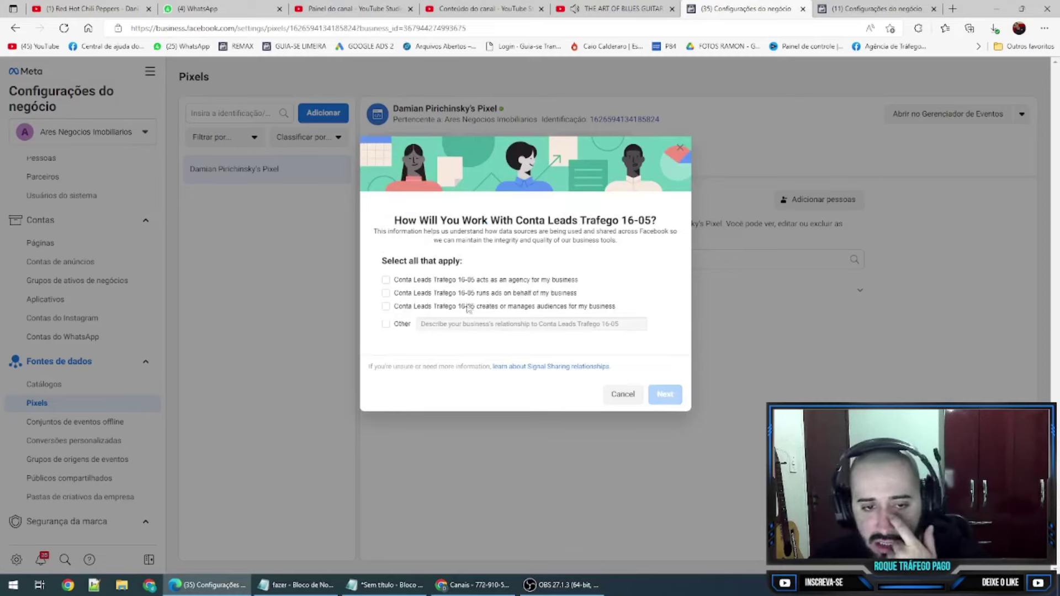
# - Declare that Conta Leads Trafego acts as an agency, runs ads and creates or manages audiences, leaving Other unselected, and proceed
pyautogui.click(386, 324)
pyautogui.click(385, 306)
pyautogui.click(385, 293)
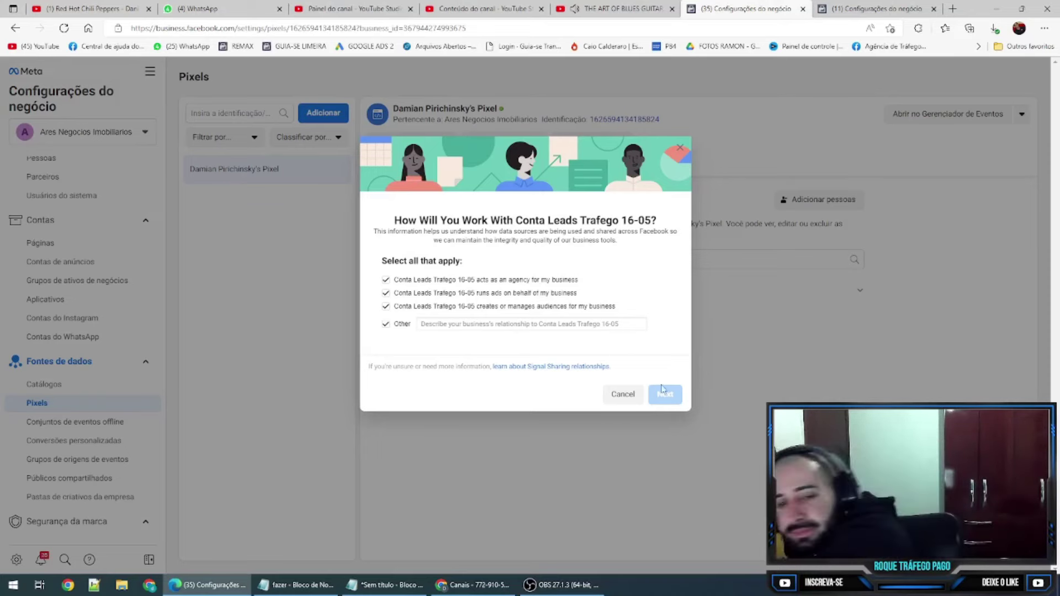
pyautogui.click(517, 324)
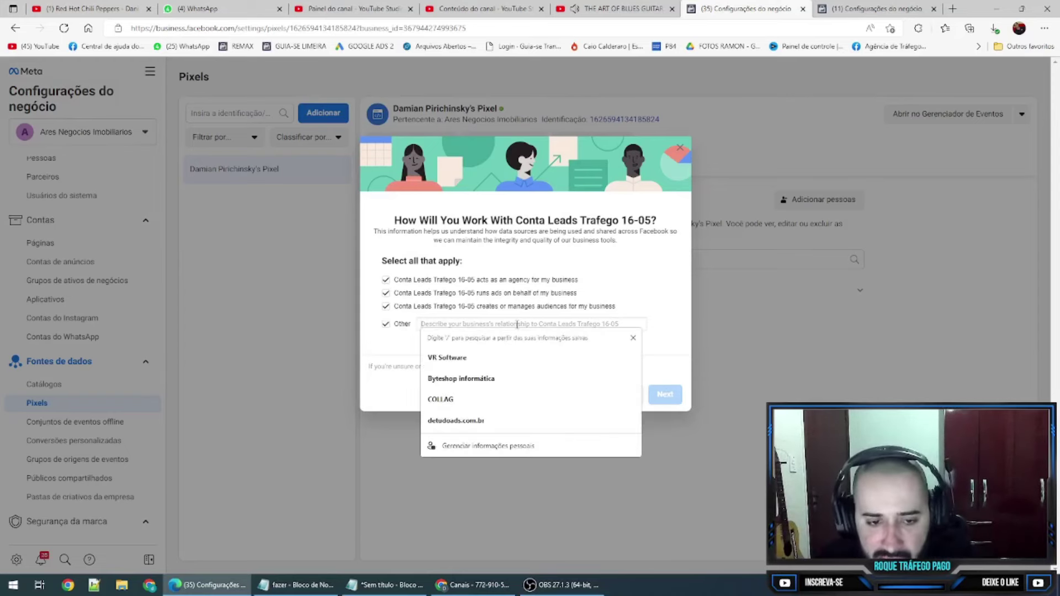
pyautogui.click(399, 330)
pyautogui.click(667, 396)
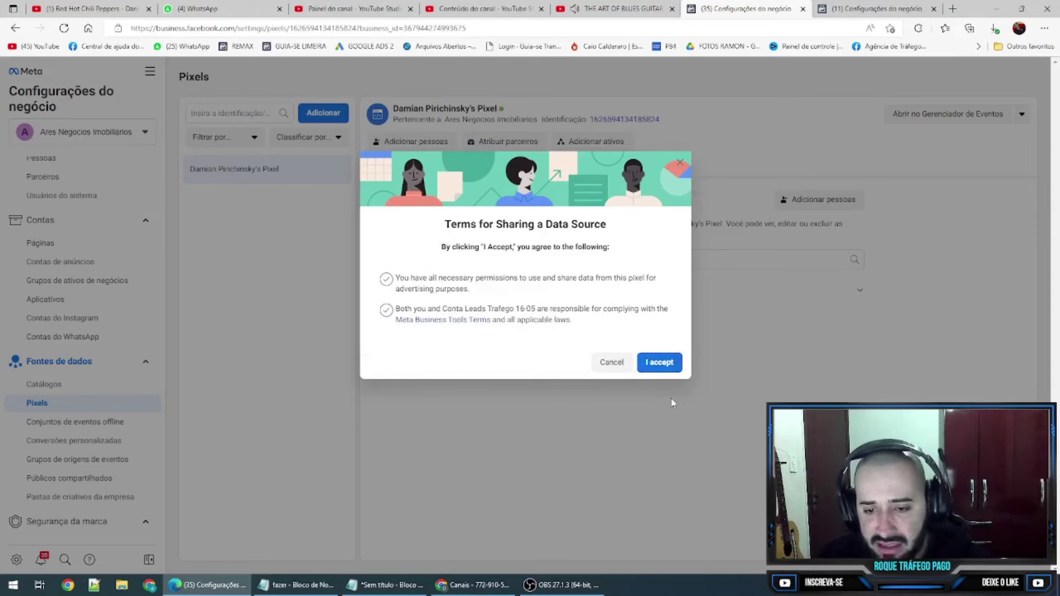
# - Accept the terms for sharing the data source, read the request confirmation, and close it
pyautogui.click(660, 364)
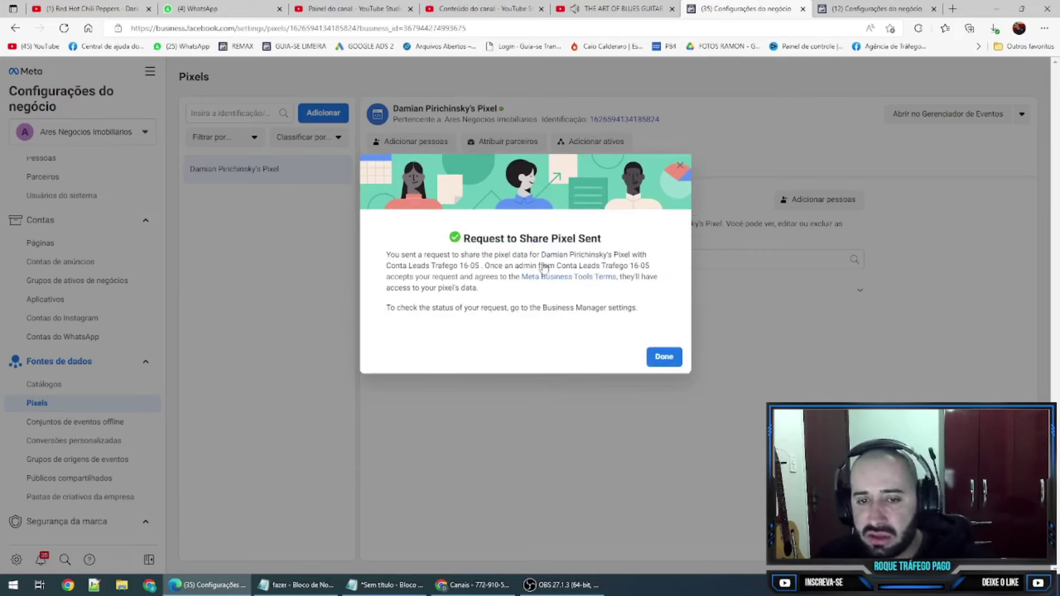
pyautogui.moveTo(474, 239); pyautogui.dragTo(562, 239)
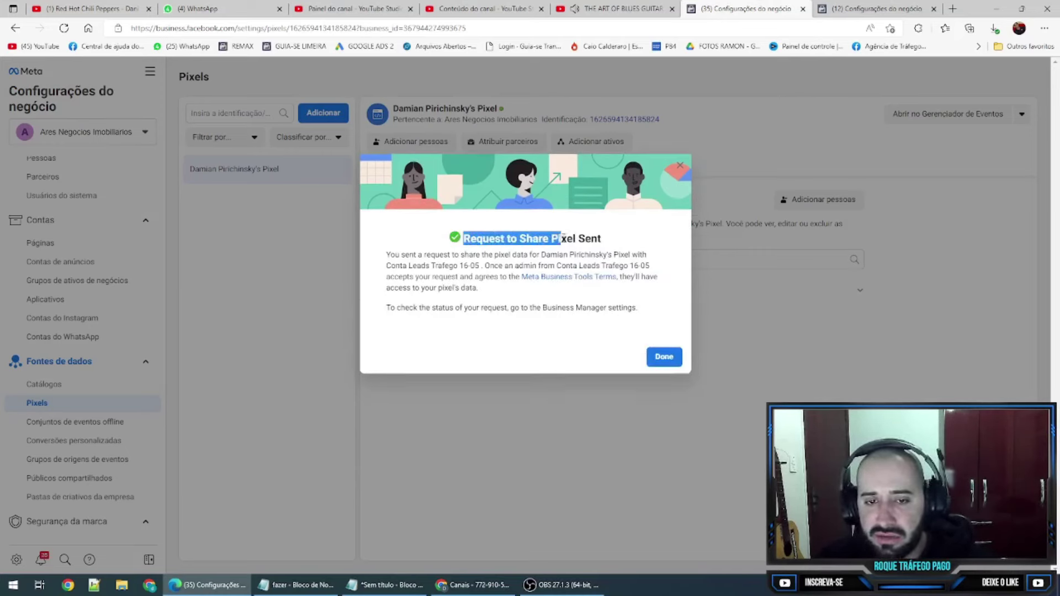
pyautogui.moveTo(494, 238); pyautogui.dragTo(599, 238)
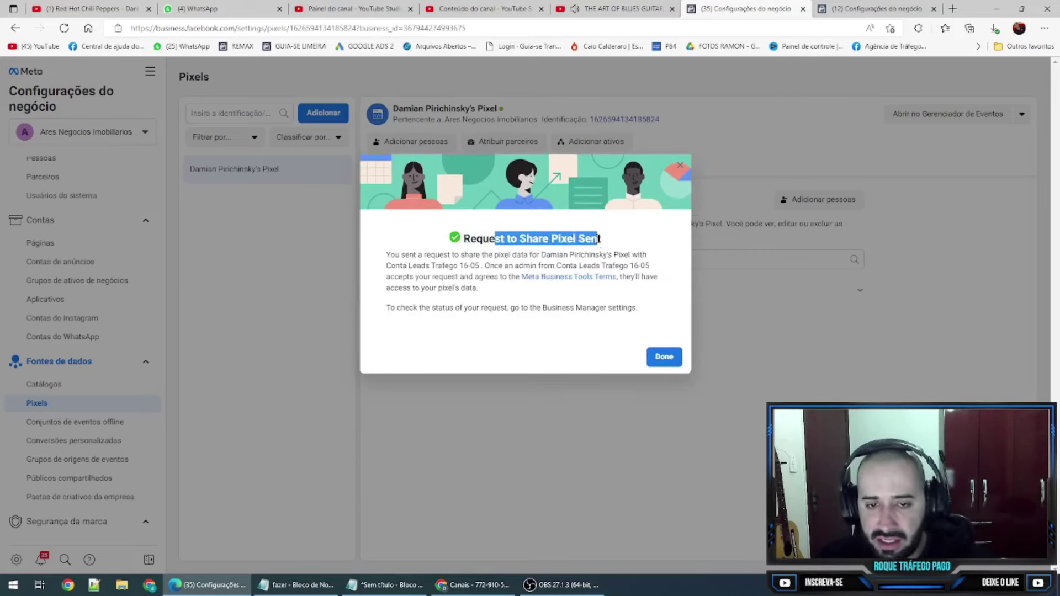
pyautogui.click(599, 238)
pyautogui.click(664, 357)
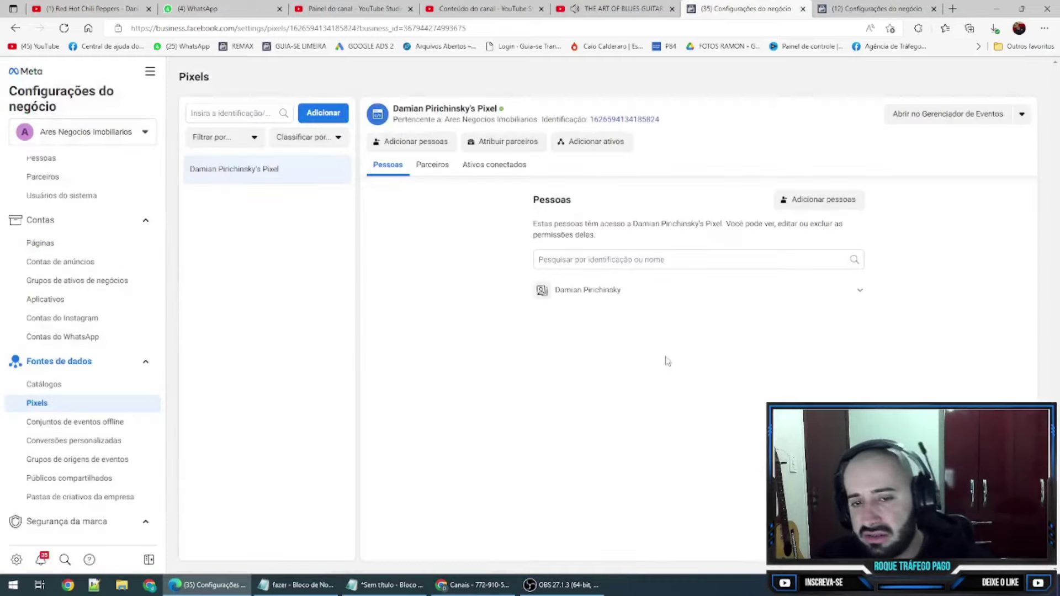
# - Return to Conta Leads Trafego and open the pending Ares Negocios Imobiliarios pixel request to read its notice
pyautogui.click(894, 8)
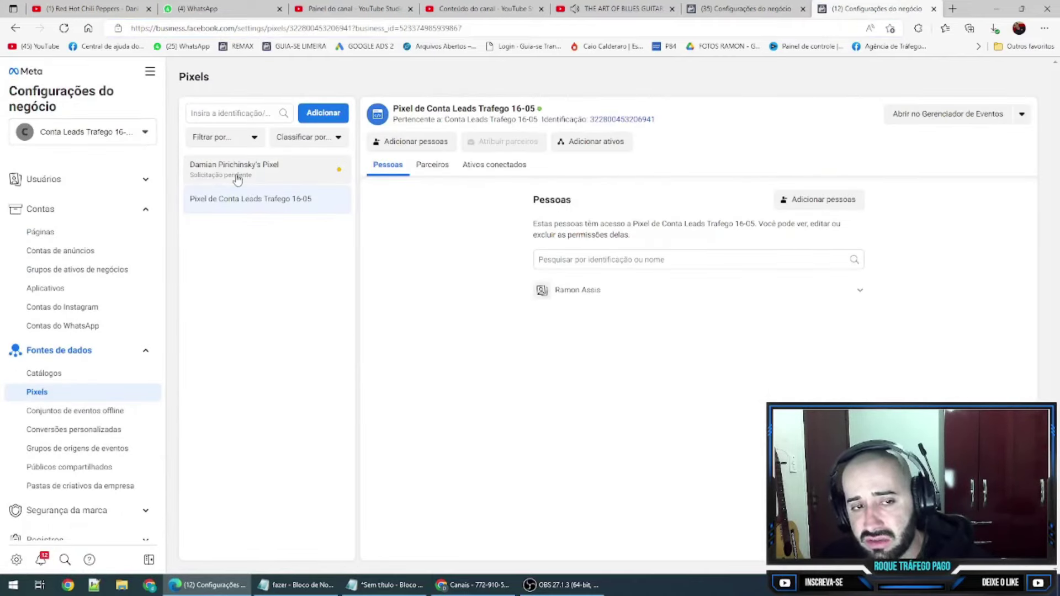
pyautogui.click(238, 175)
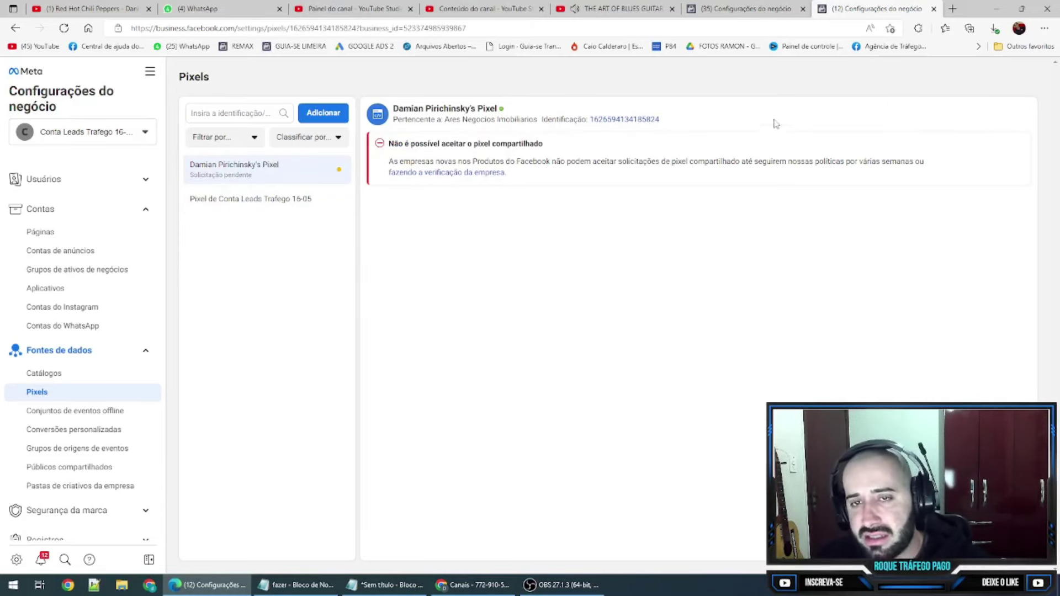
# - Examine the ad account offered in Adicionar ativos for the Ares Negocios Imobiliarios pixel, and close the dialog without adding it
pyautogui.click(756, 5)
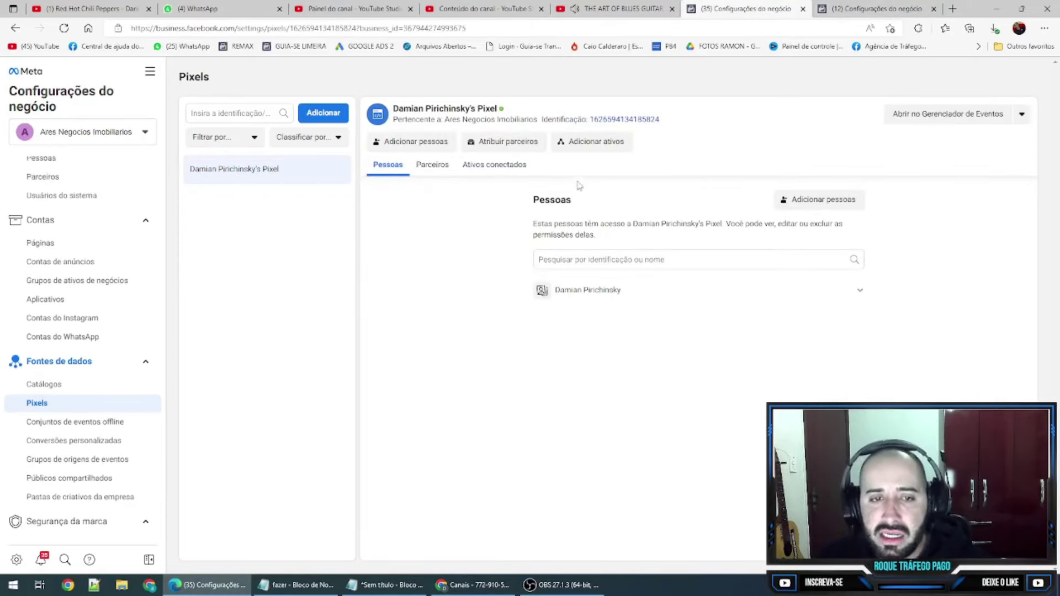
pyautogui.click(593, 146)
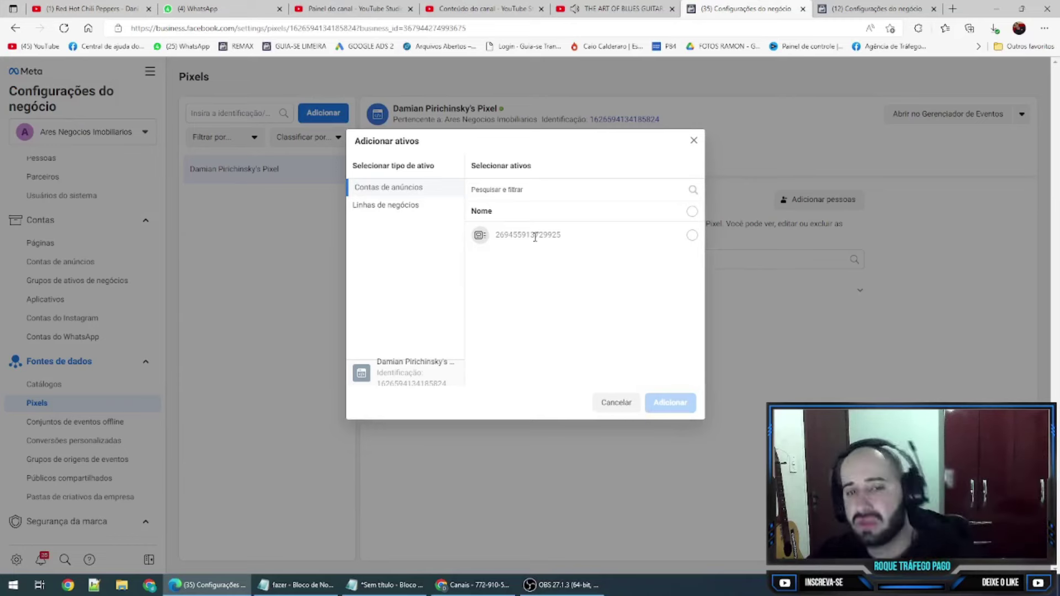
pyautogui.click(535, 236)
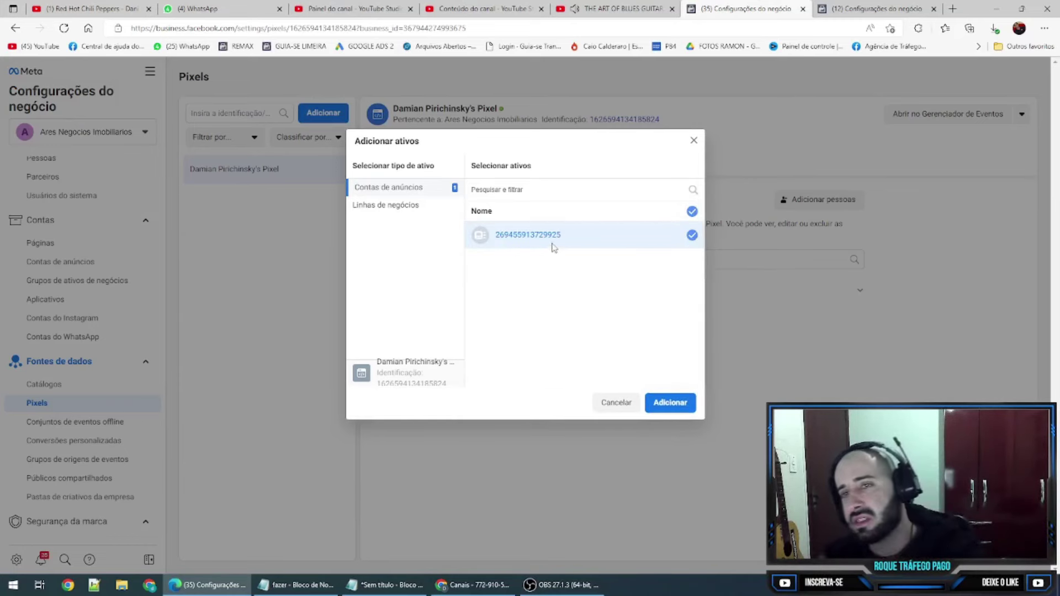
pyautogui.click(693, 140)
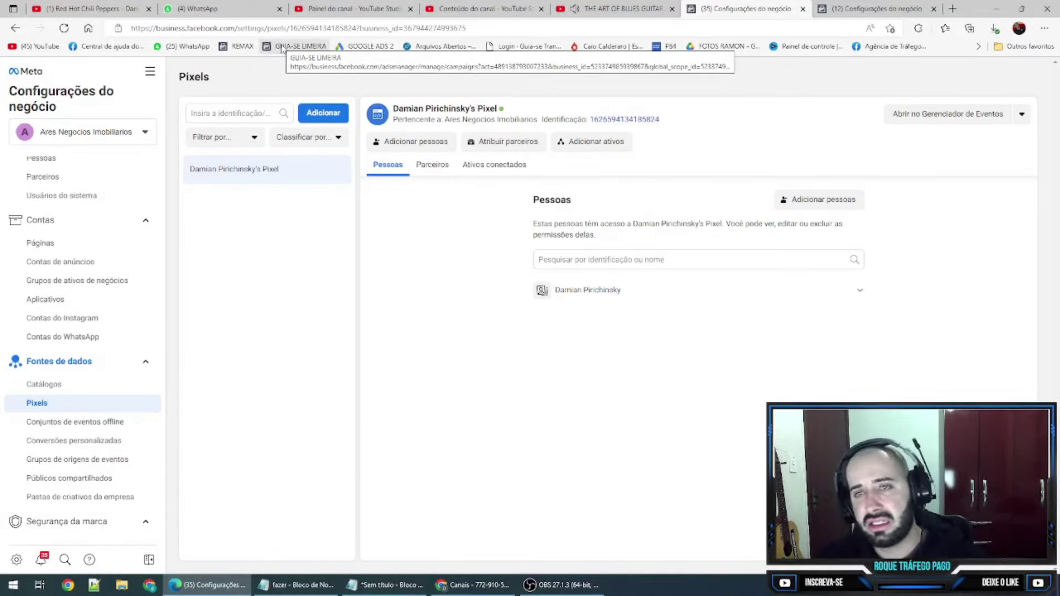
# - Load the bookmarked GUIA-SE LIMEIRA ad campaigns and open Gerenciador de Eventos for that account
pyautogui.click(282, 48)
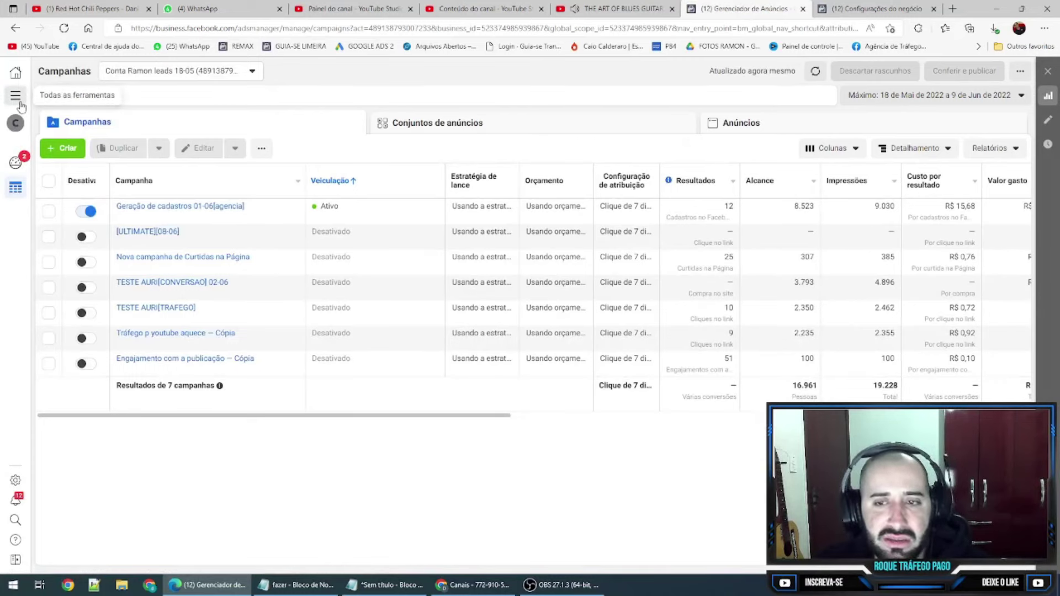
pyautogui.click(17, 97)
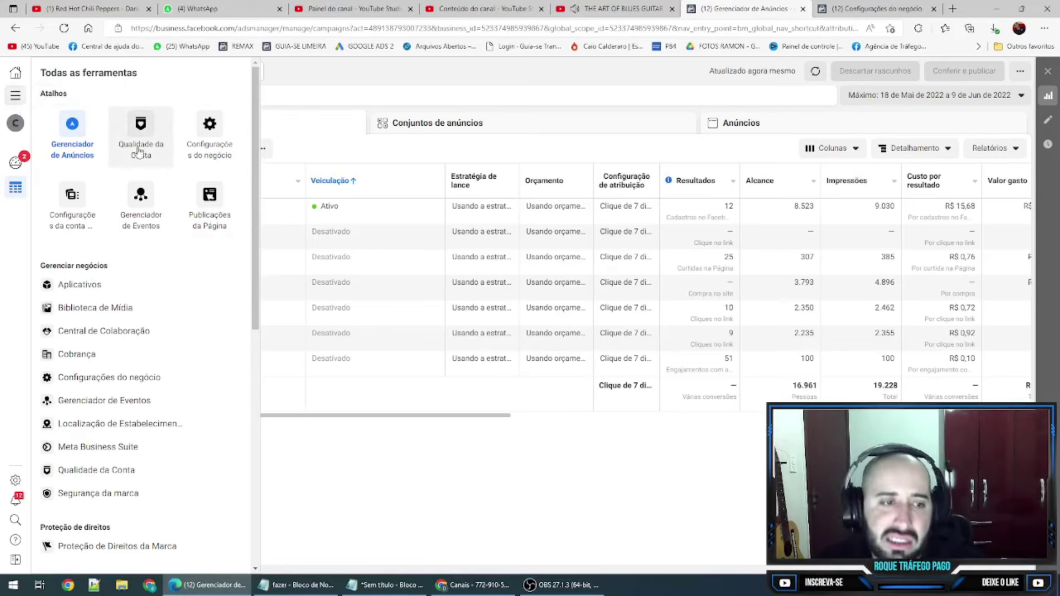
pyautogui.click(142, 223)
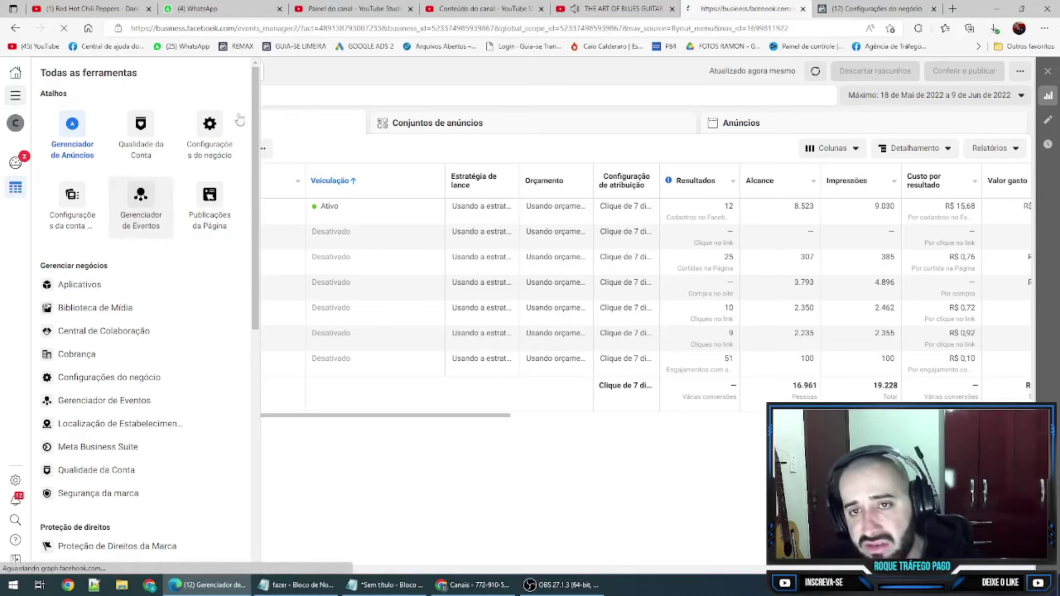
pyautogui.rightClick(721, 4)
pyautogui.press('Escape')
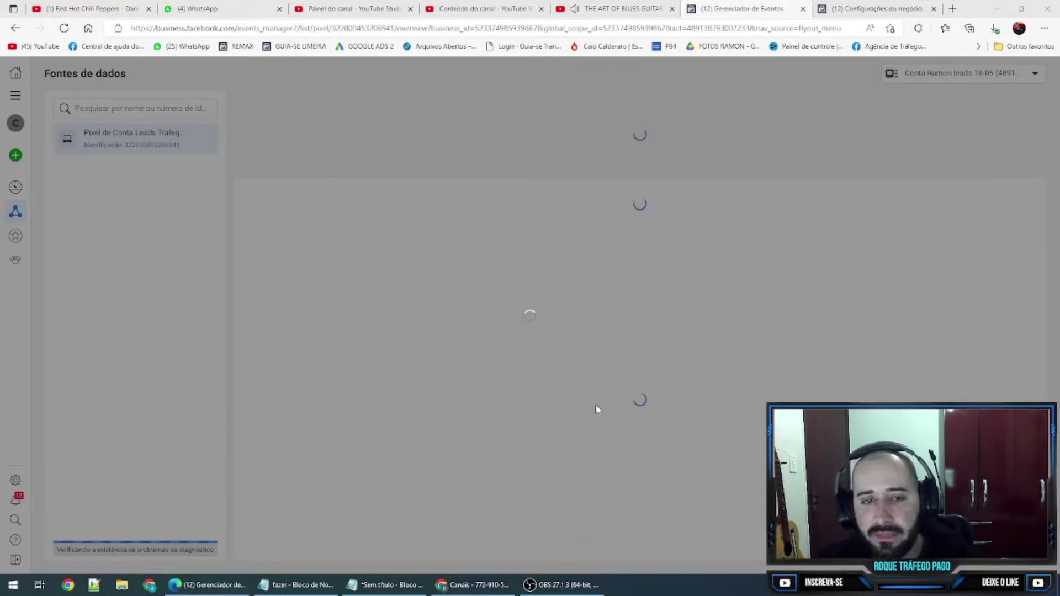
# - Examine the Conta Leads Trafego pixel's overview, its activity chart and the expanded details of the PageView event
pyautogui.scroll(-2, 525, 346)
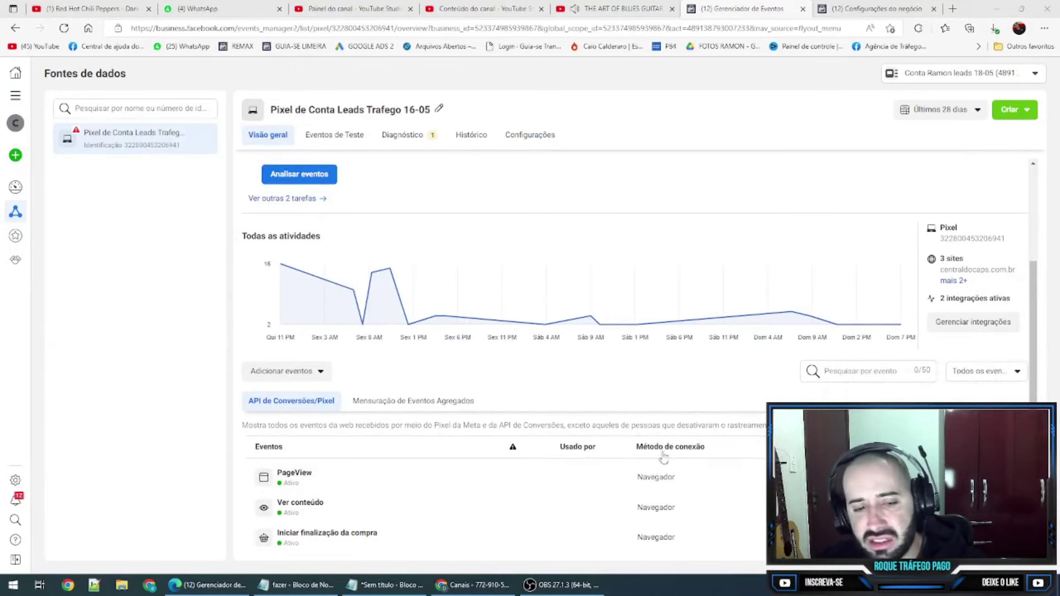
pyautogui.scroll(2, 930, 243)
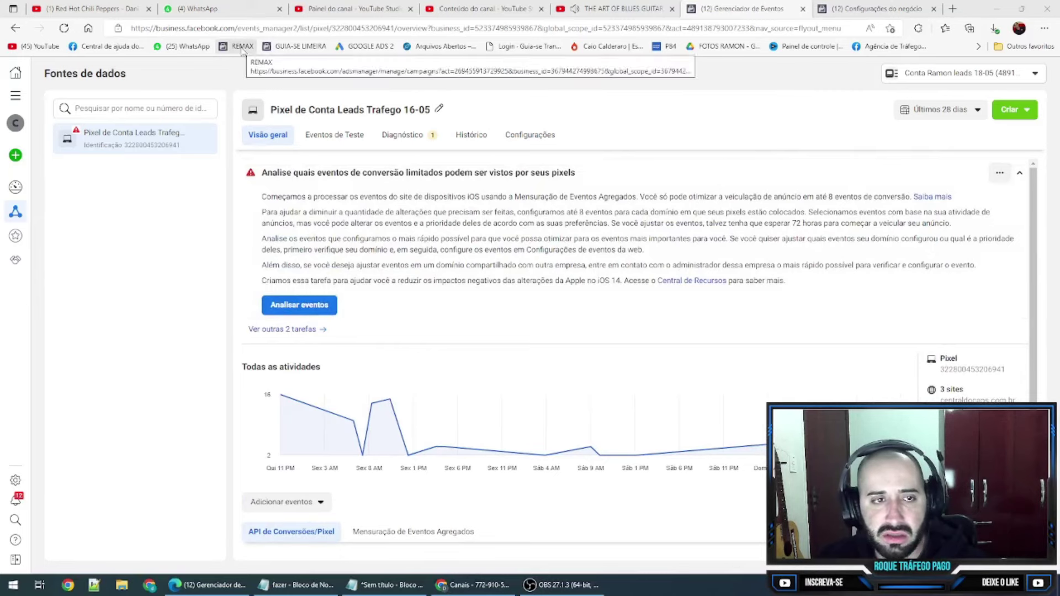
pyautogui.scroll(-2, 633, 288)
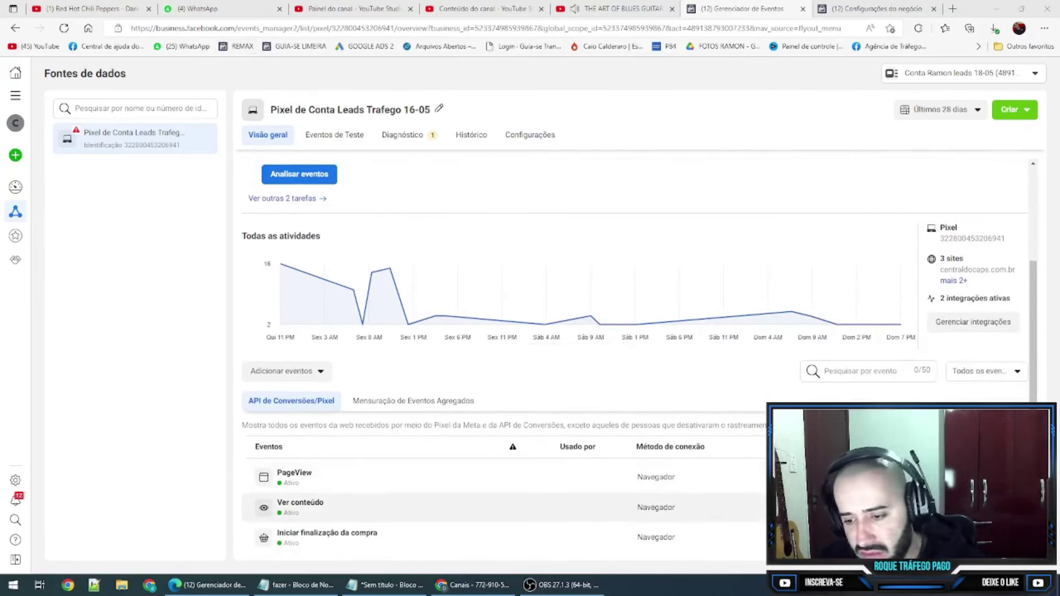
pyautogui.click(579, 477)
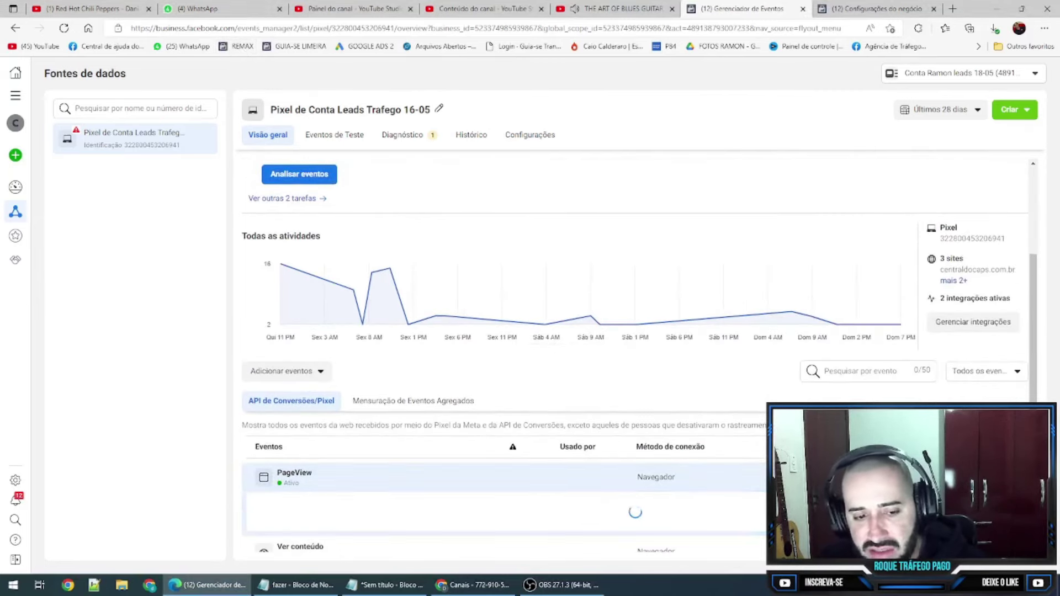
pyautogui.scroll(-3, 579, 474)
pyautogui.scroll(5, 579, 475)
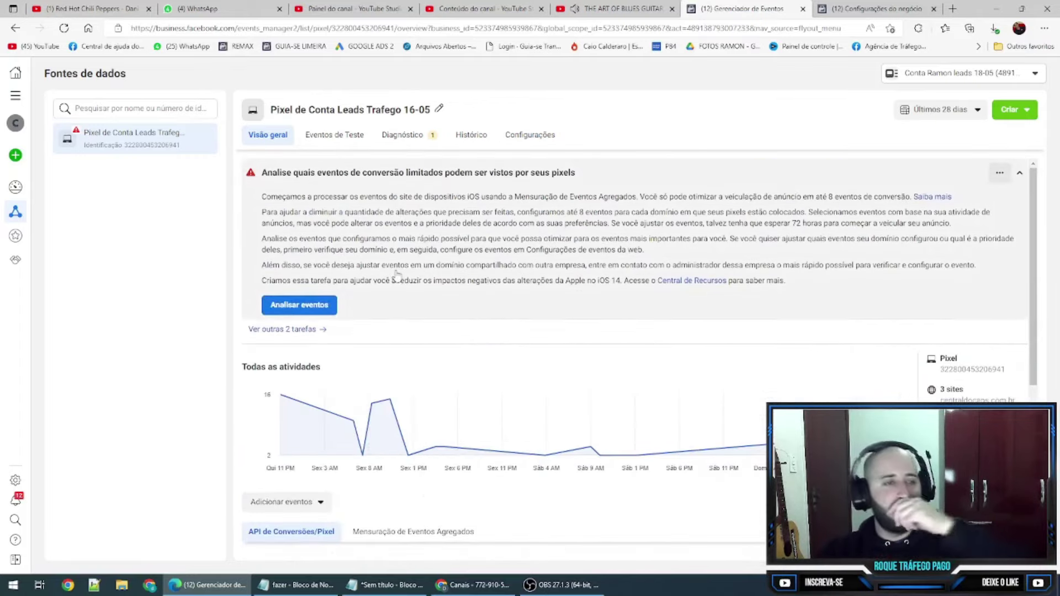
pyautogui.scroll(-5, 529, 331)
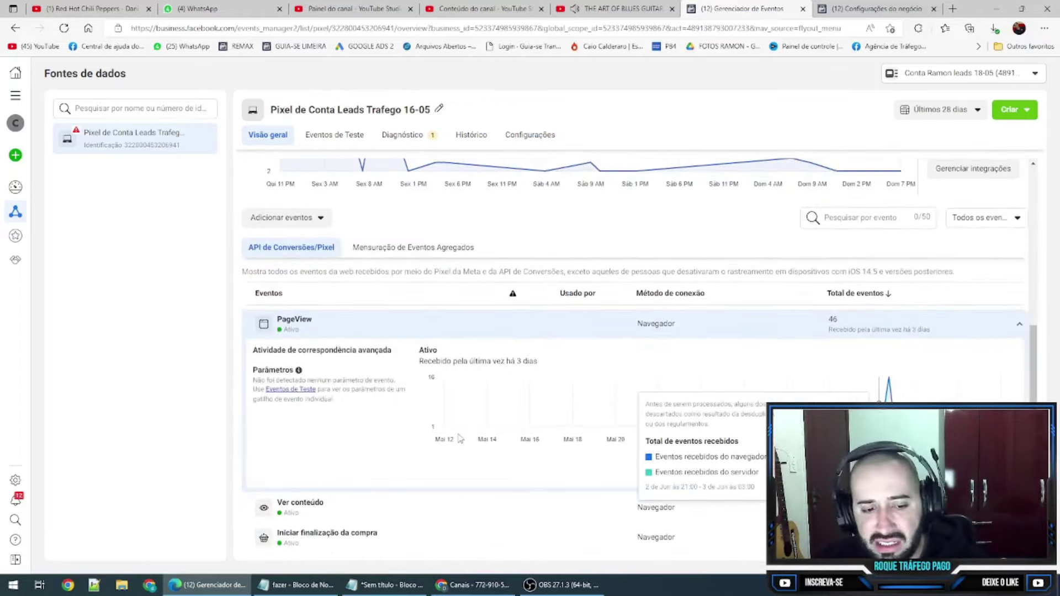
pyautogui.scroll(5, 375, 414)
# - Return to the campaign list in Gerenciador de Anúncios and switch to OBS to check the recording
pyautogui.click(16, 95)
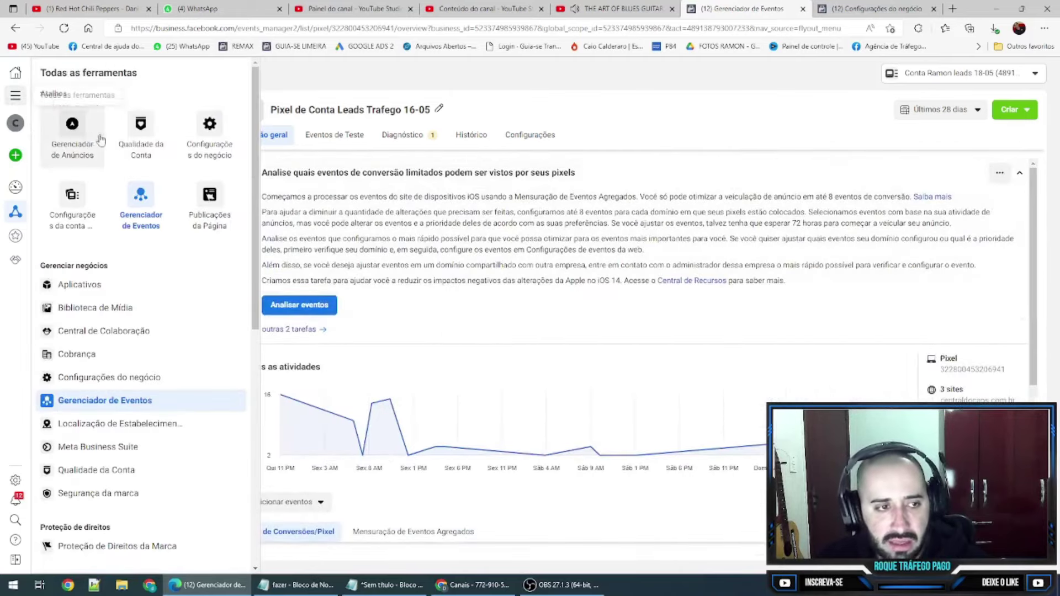
pyautogui.click(90, 137)
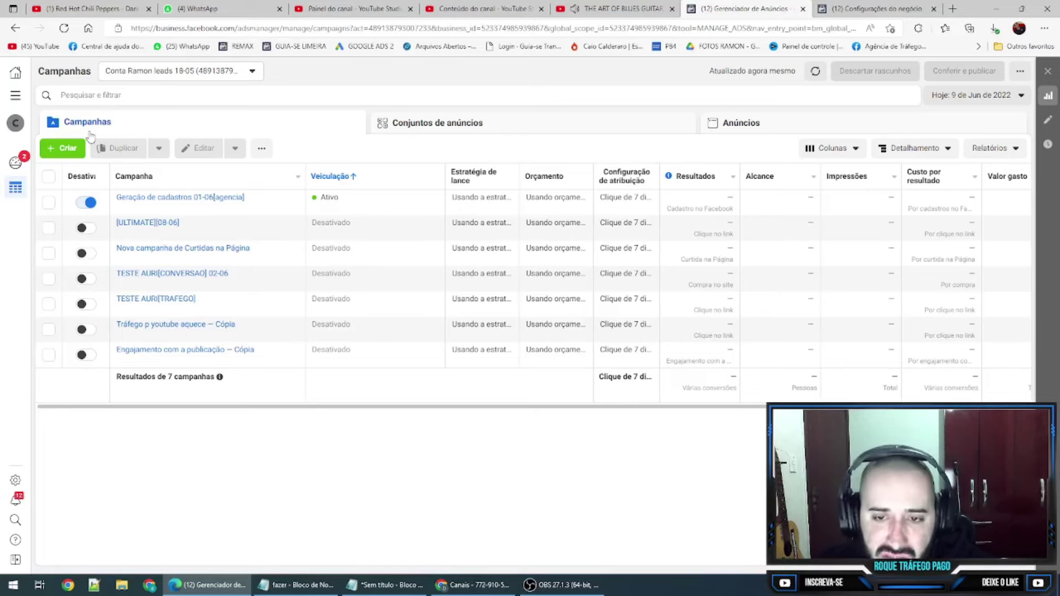
pyautogui.click(565, 585)
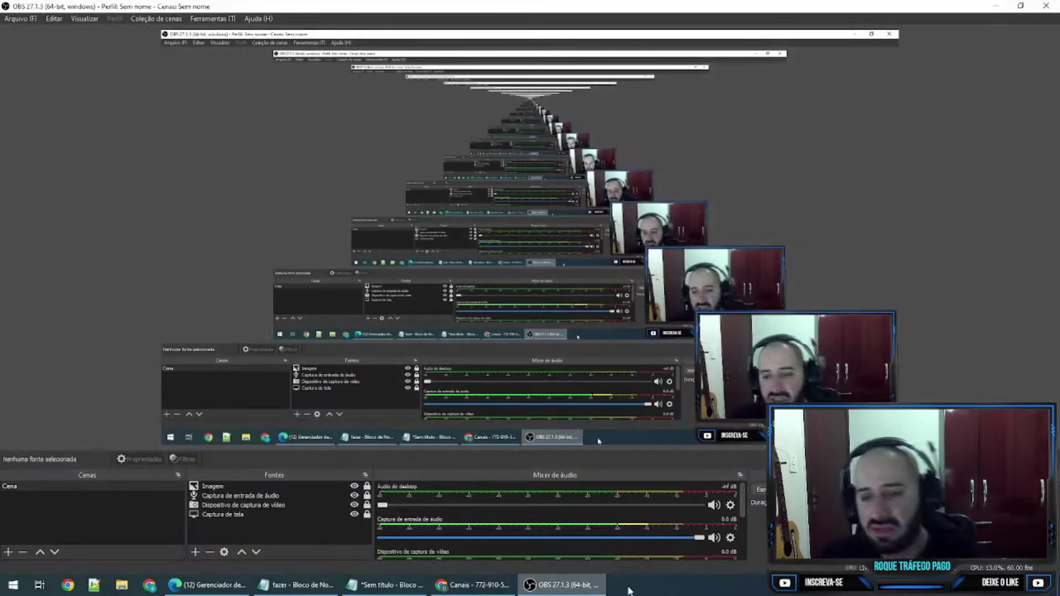